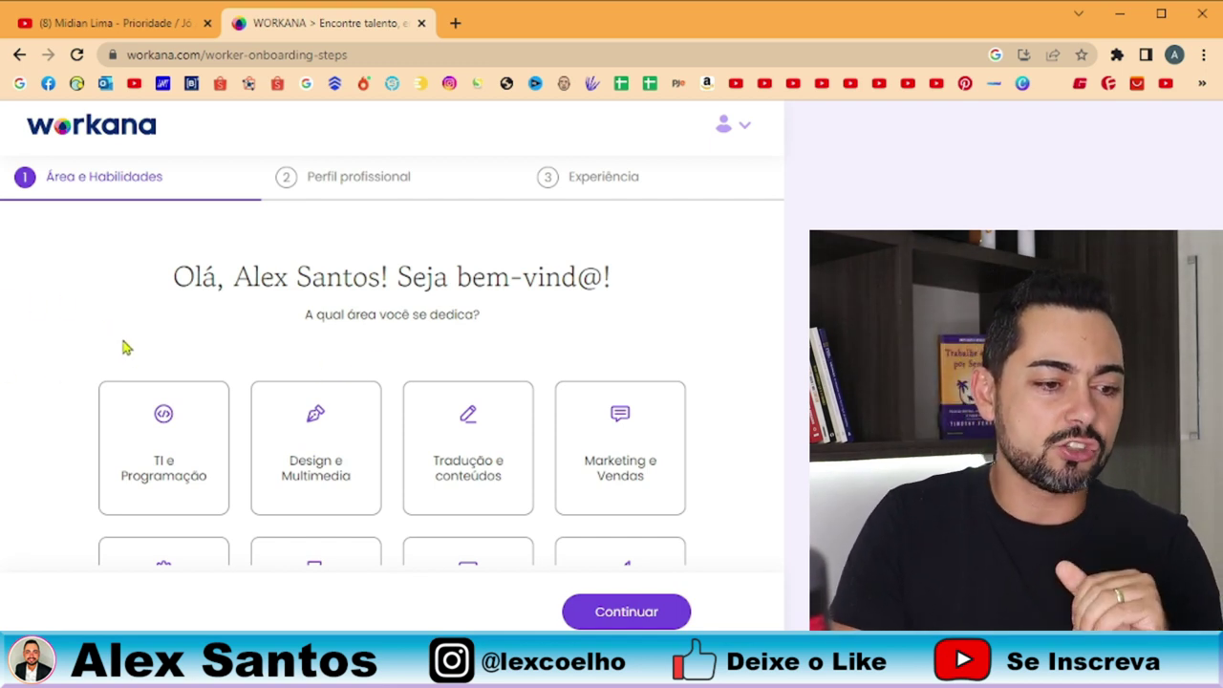
Step: Choose Design e Multimedia as the professional area and continue to the function and skills questions
scroll(274, 325, "down", 2)
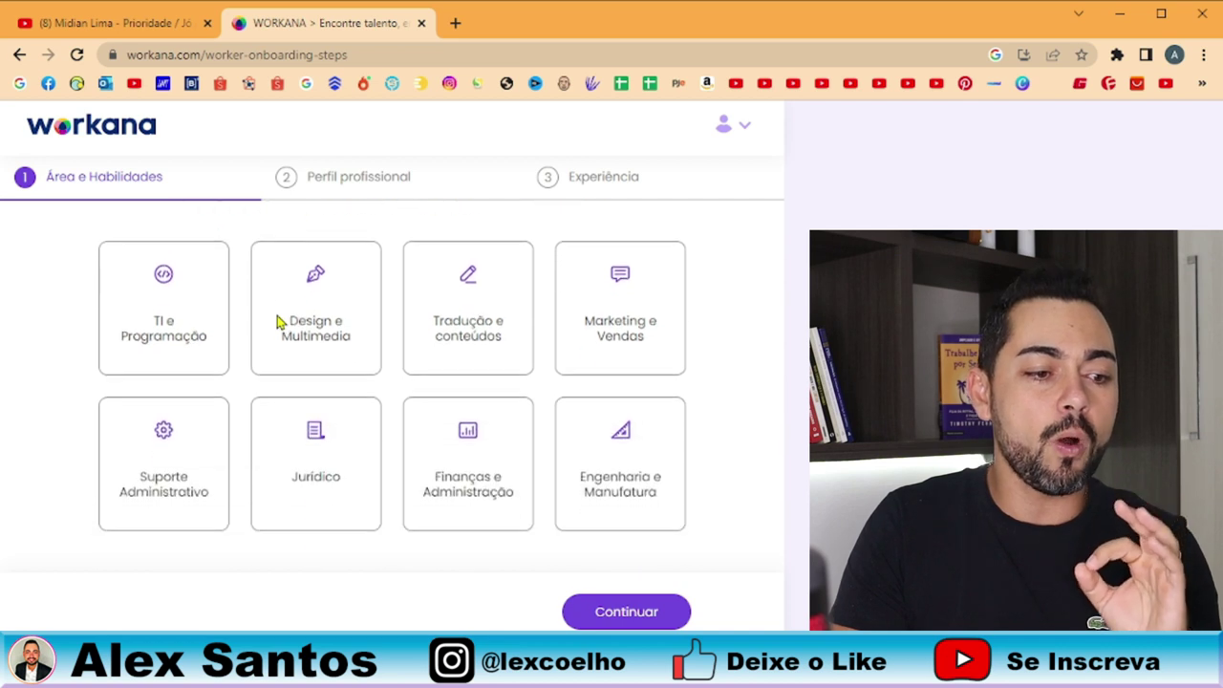
scroll(274, 325, "up", 2)
scroll(274, 329, "down", 1)
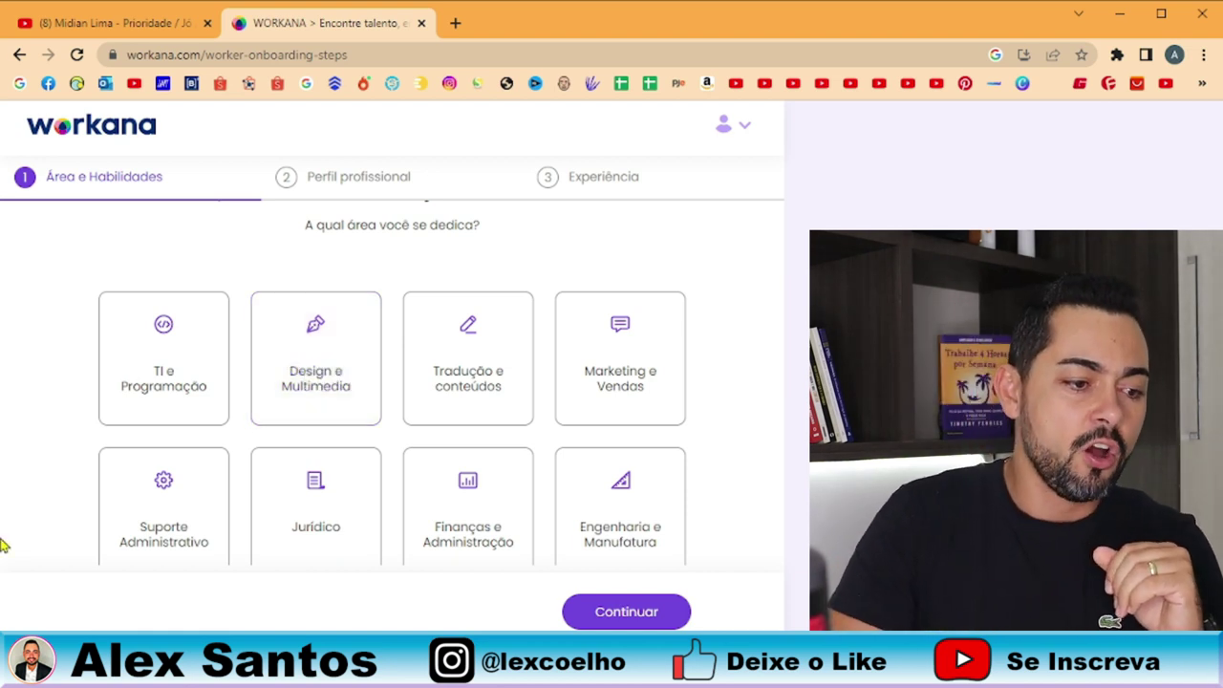
left_click(133, 394)
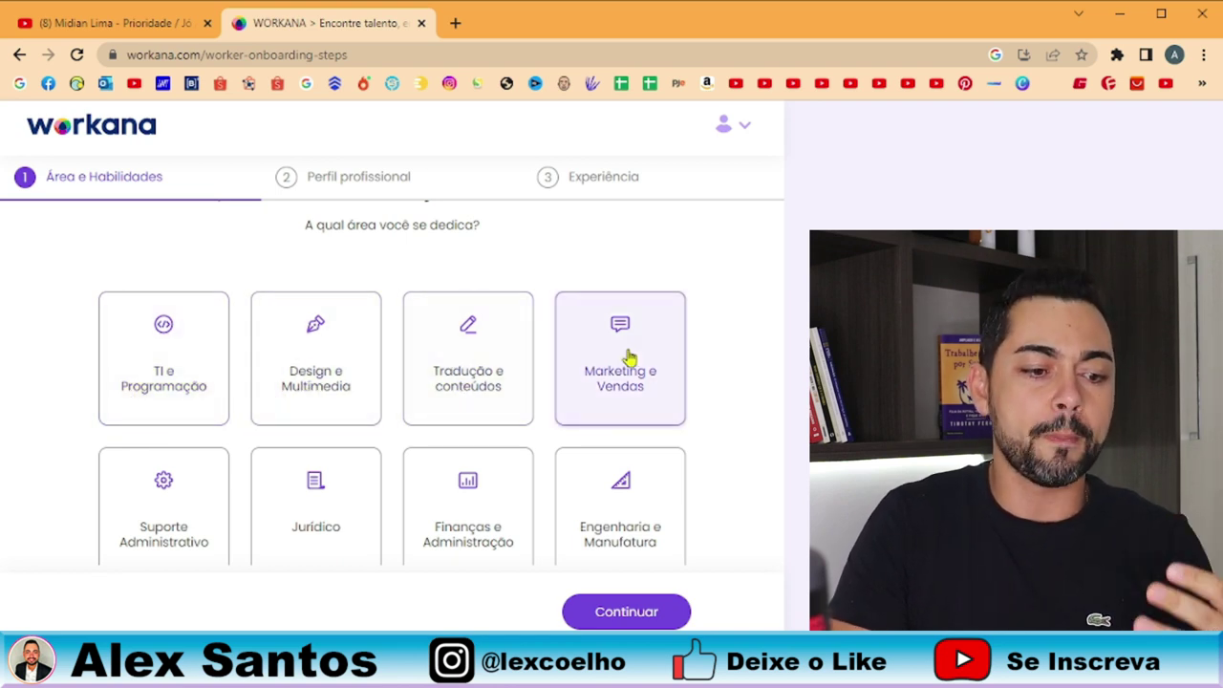
scroll(573, 373, "down", 1)
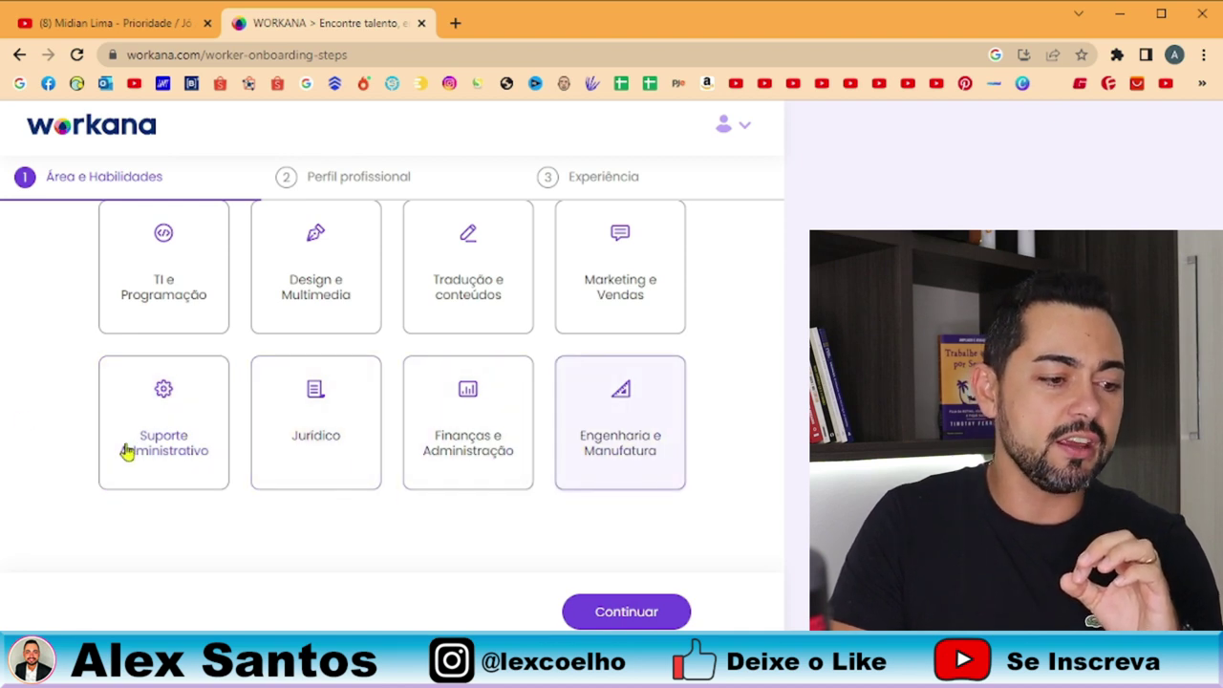
scroll(153, 483, "up", 3)
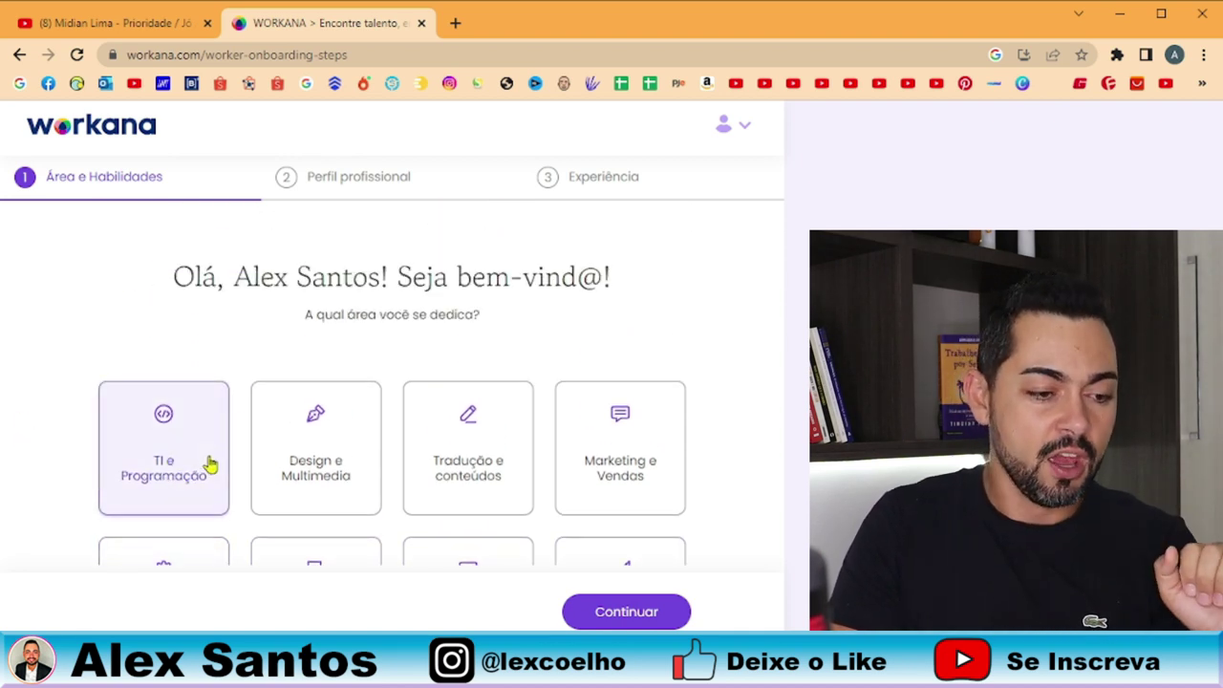
scroll(310, 421, "down", 1)
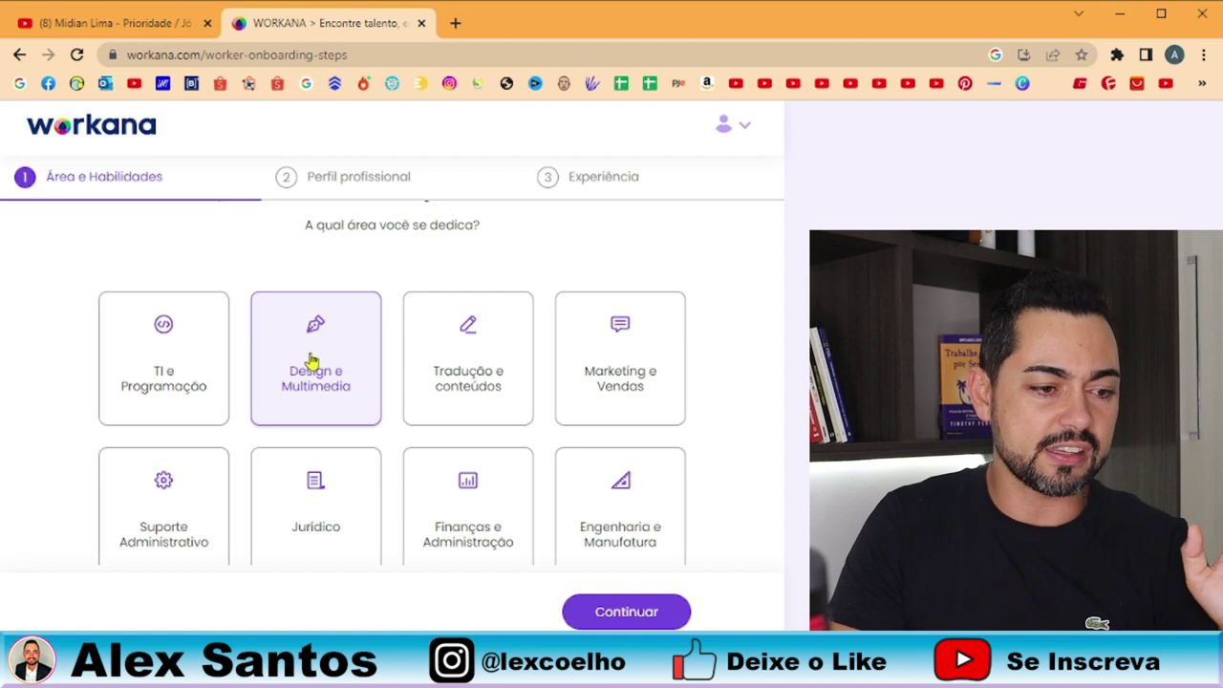
scroll(311, 359, "down", 1)
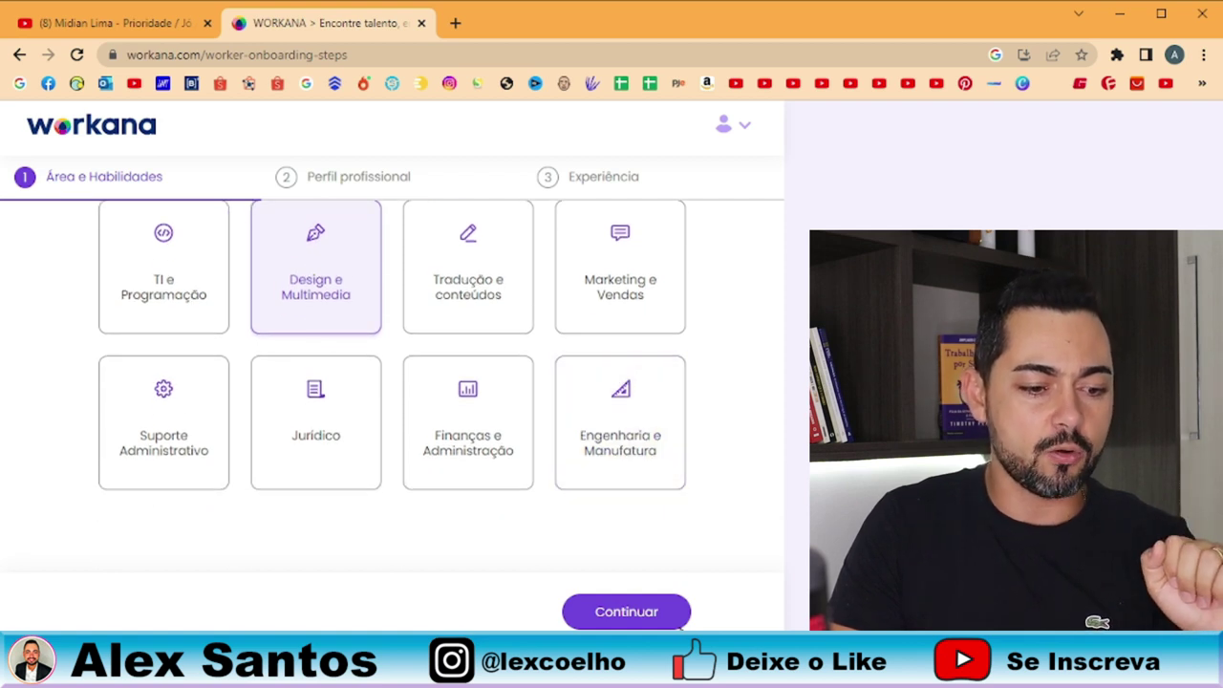
left_click(653, 616)
Step: Set the specialised function within the professional area to Criação de Conteúdo
scroll(258, 378, "down", 1)
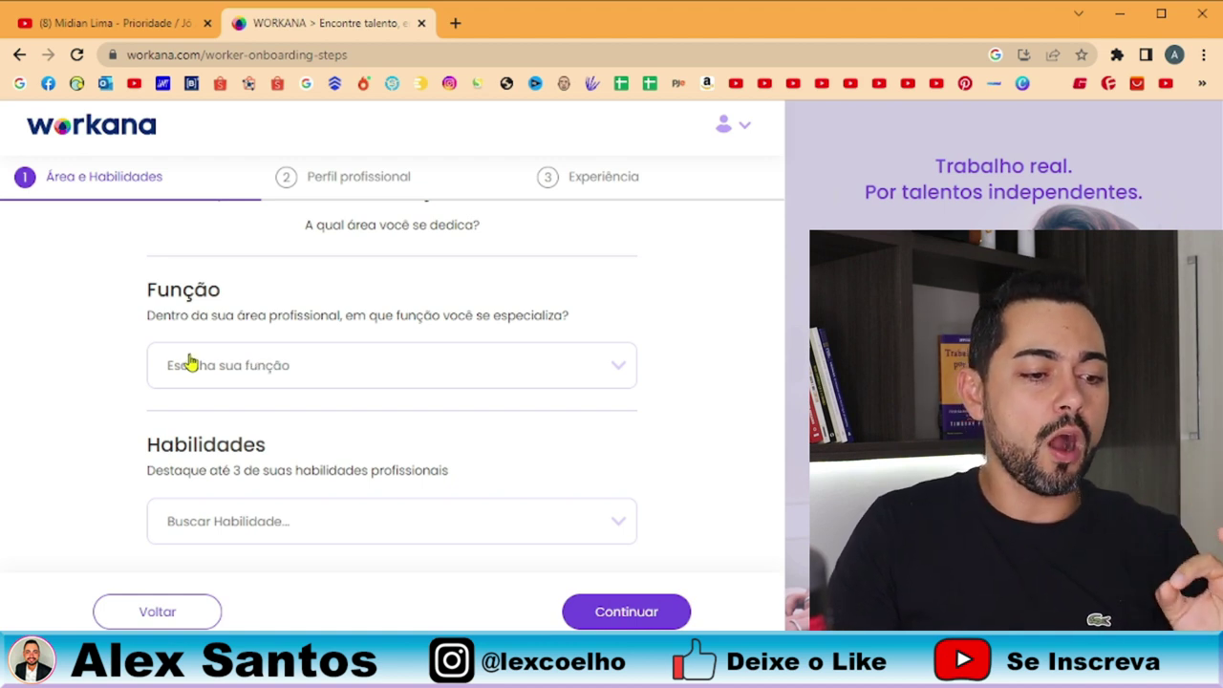
left_click(621, 382)
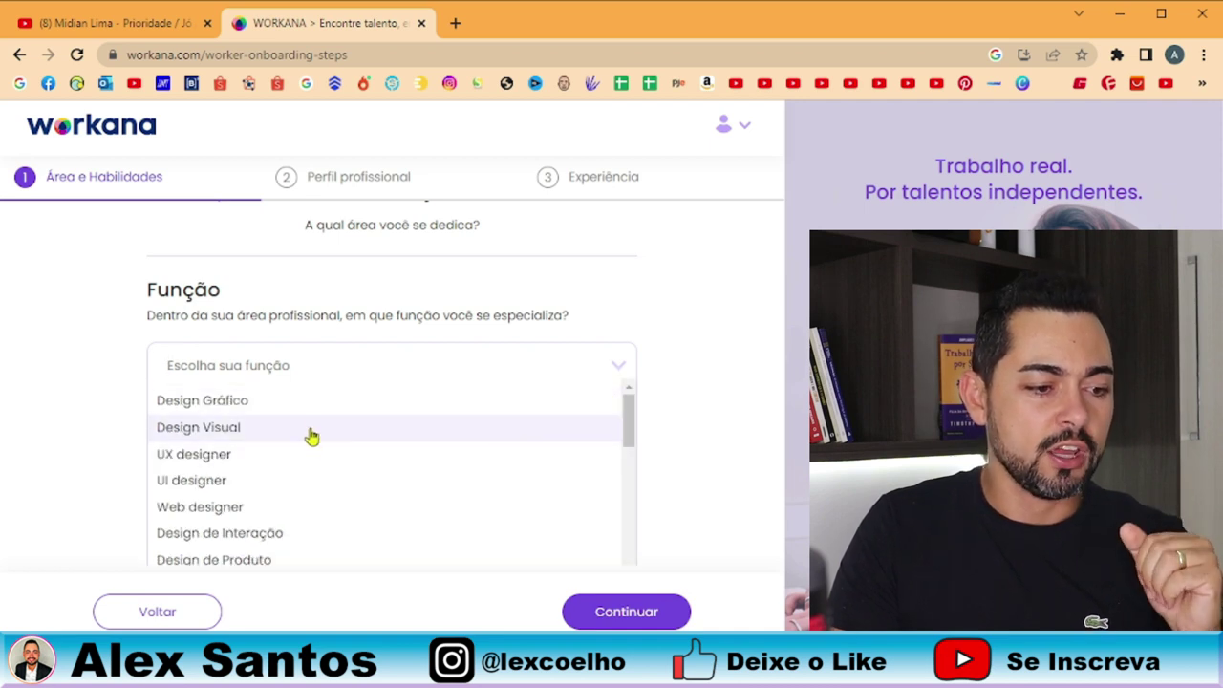
scroll(315, 449, "down", 1)
scroll(315, 455, "up", 1)
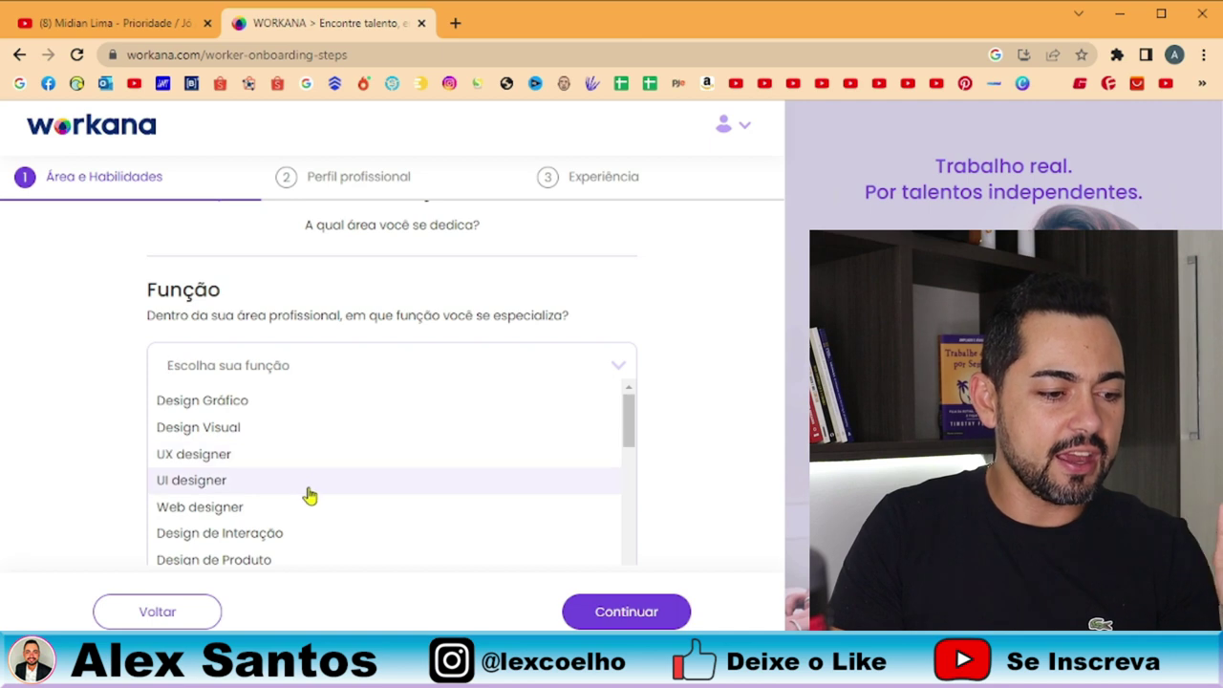
scroll(308, 514, "down", 1)
scroll(314, 486, "down", 1)
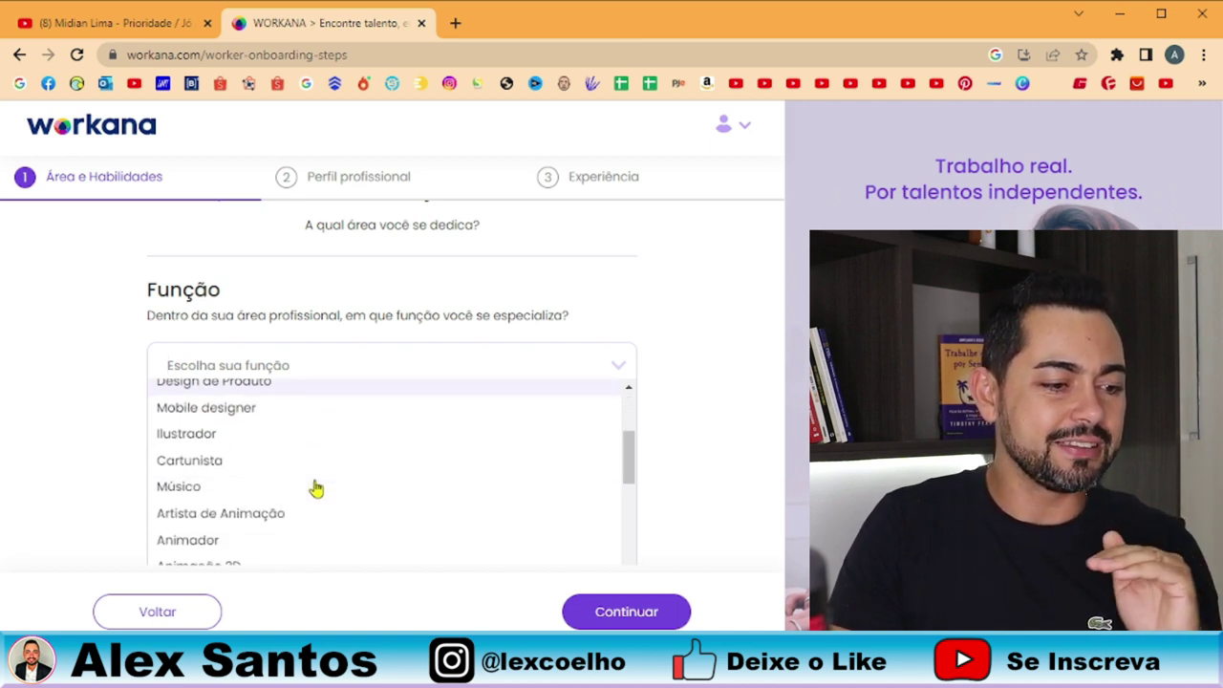
scroll(314, 488, "down", 1)
scroll(316, 488, "down", 1)
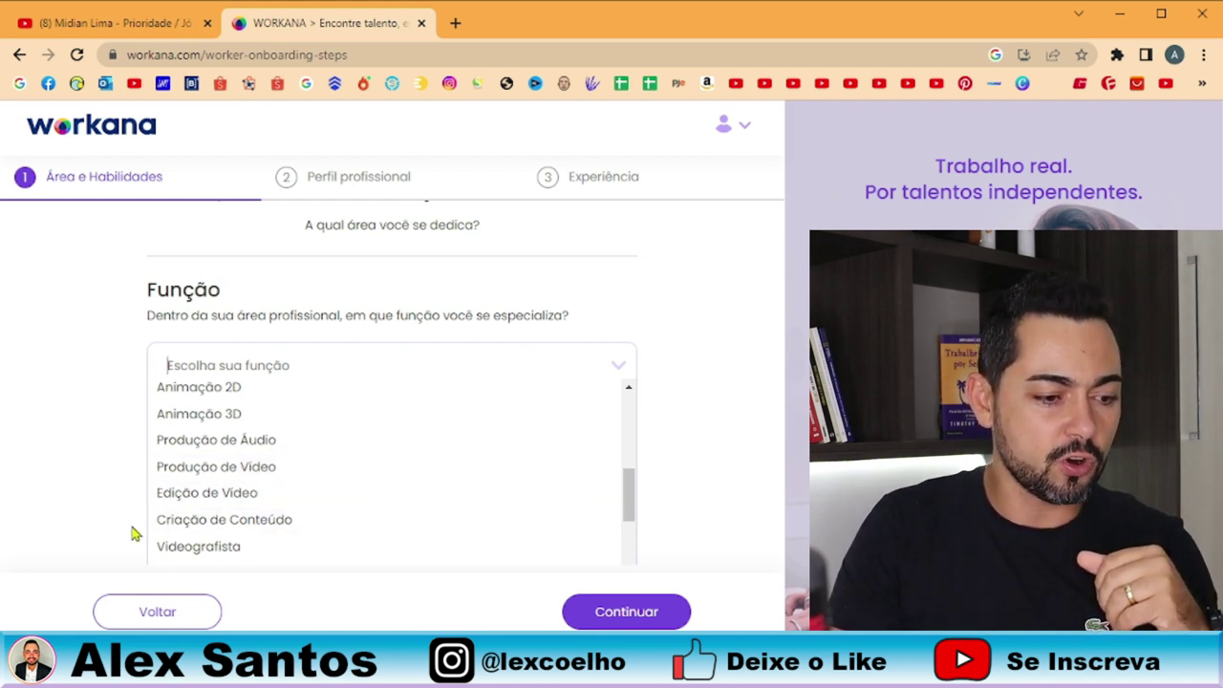
left_click(191, 525)
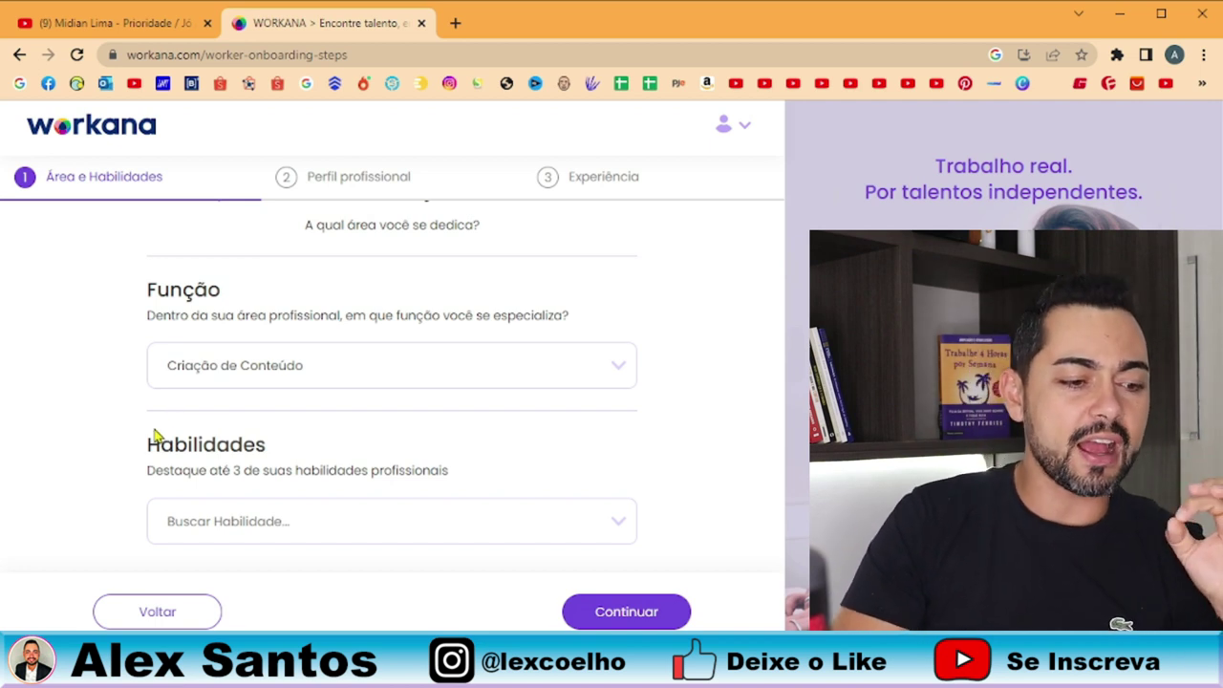
Step: Browse the available professional skills and add AutoCAD as the first highlighted skill
scroll(159, 382, "down", 1)
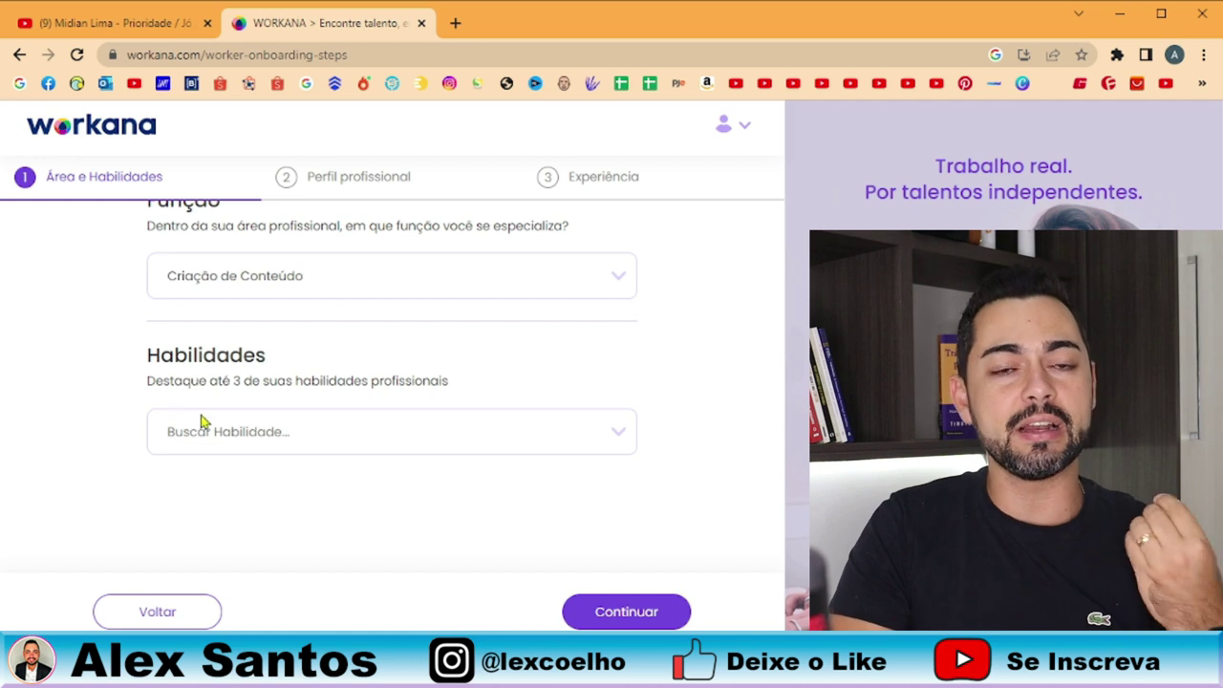
left_click(619, 436)
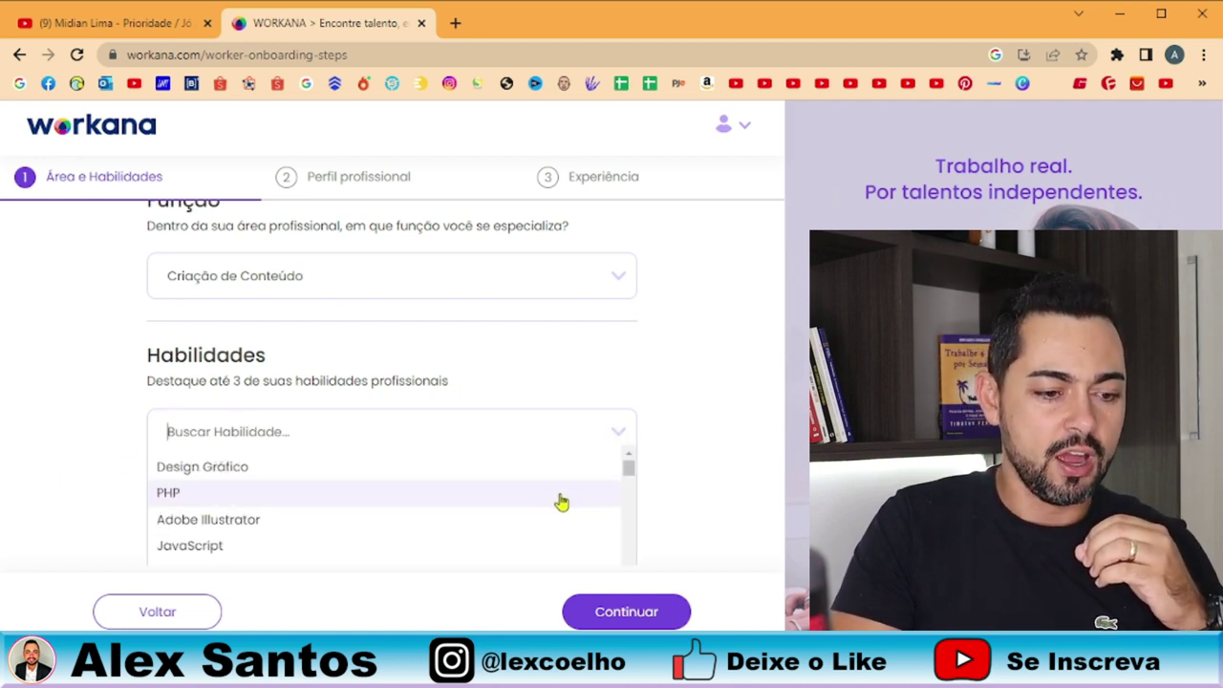
mouse_move(627, 475)
left_mouse_down()
mouse_move(627, 488)
mouse_move(628, 471)
left_mouse_up()
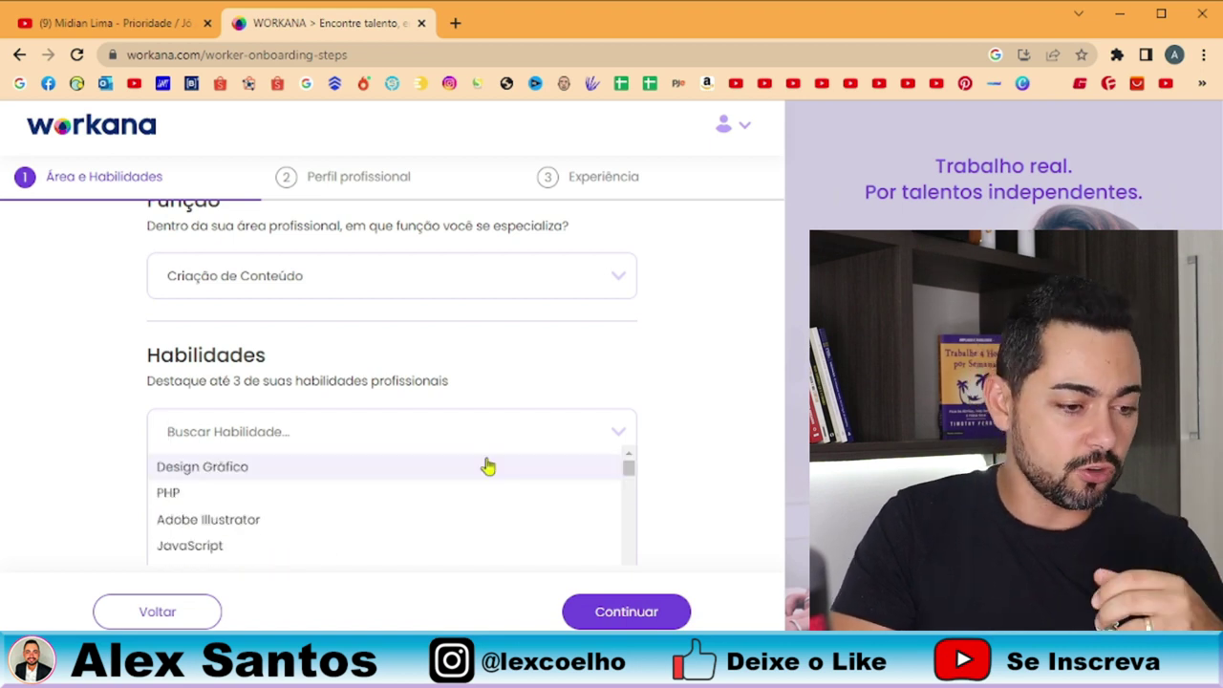
scroll(300, 496, "down", 2)
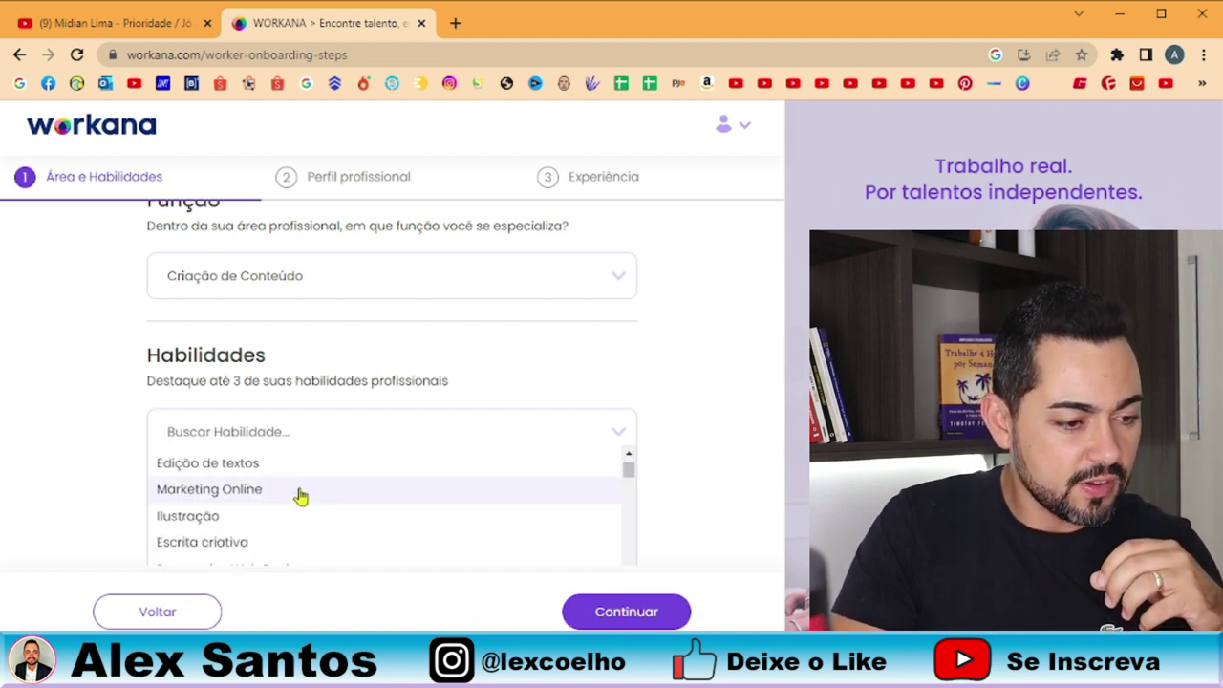
scroll(239, 516, "down", 2)
scroll(241, 519, "down", 3)
scroll(279, 518, "down", 2)
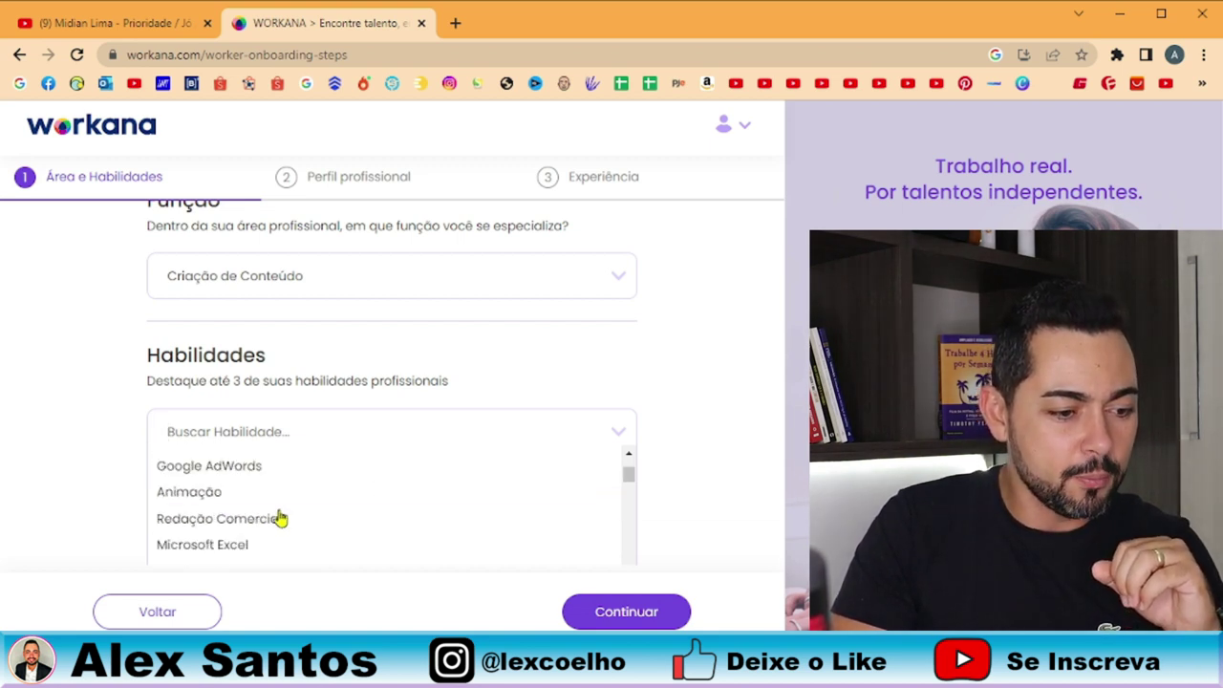
scroll(368, 506, "down", 5)
scroll(349, 514, "down", 4)
scroll(278, 519, "down", 1)
scroll(270, 519, "up", 1)
left_click(219, 529)
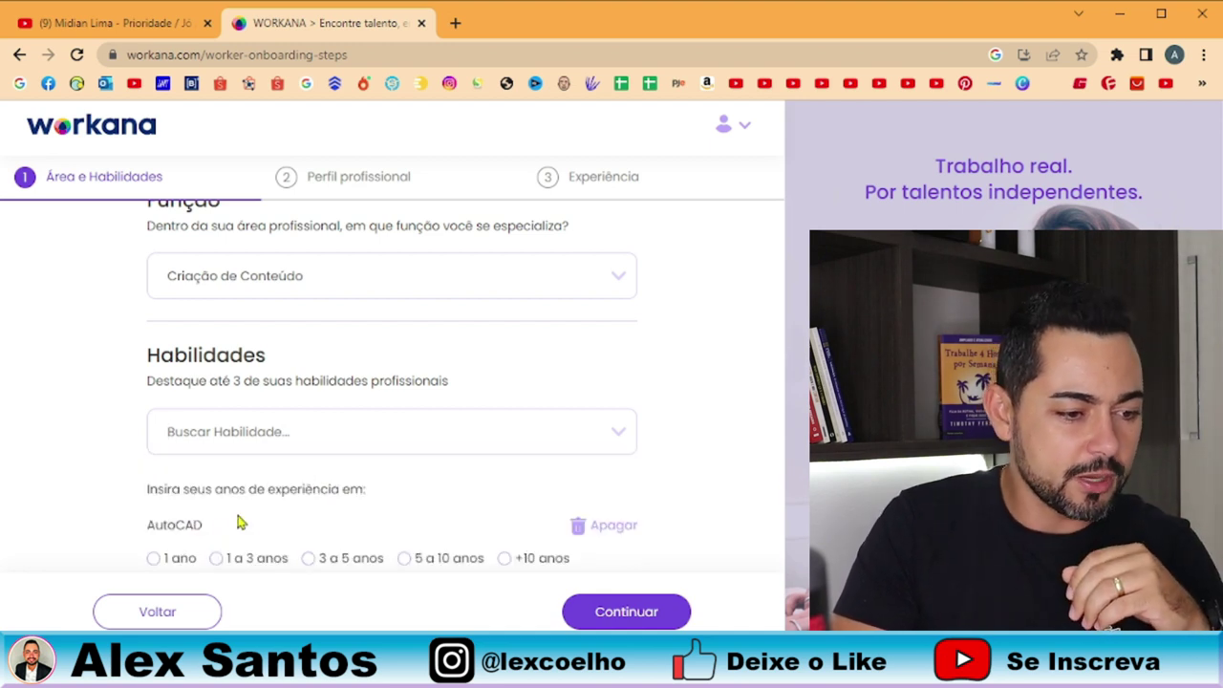
Step: Add Vendas as the second highlighted professional skill
scroll(117, 513, "down", 1)
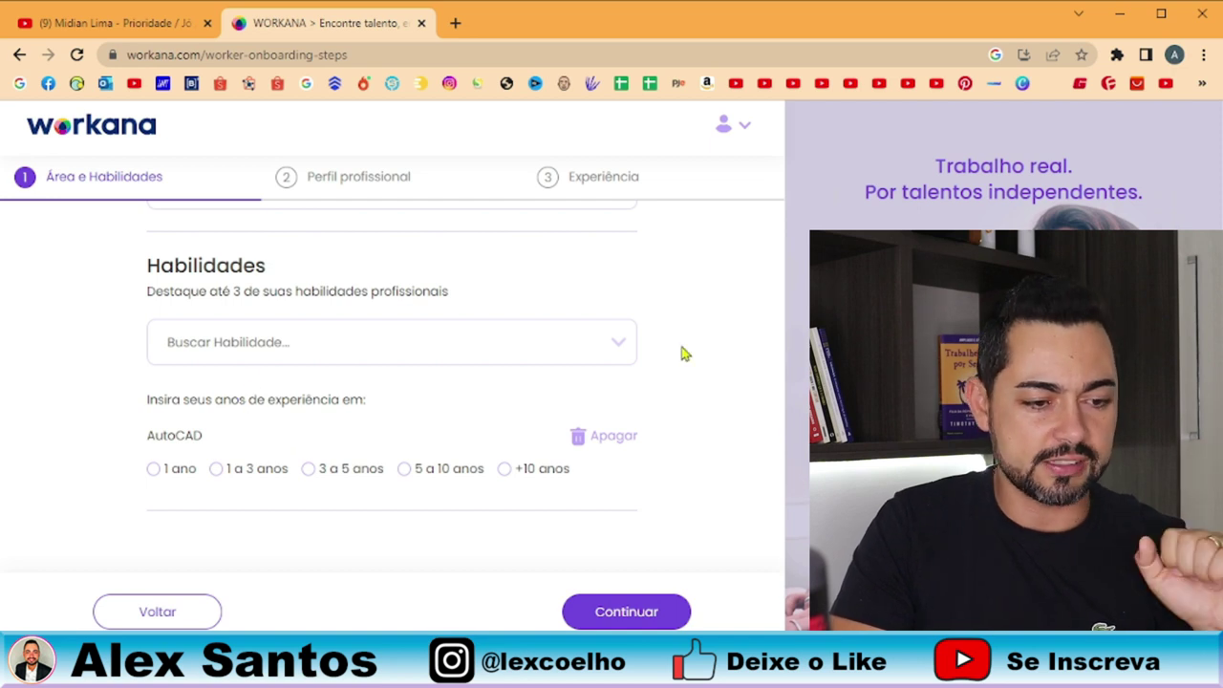
left_click(620, 350)
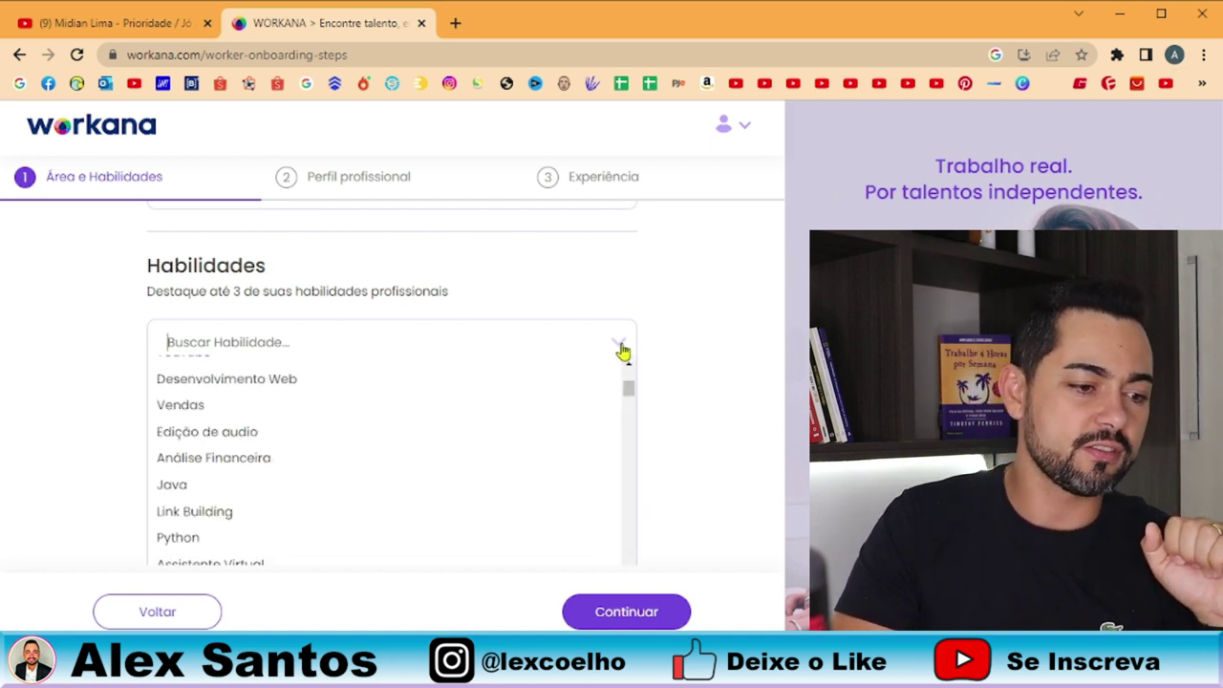
left_click(212, 410)
scroll(143, 483, "down", 1)
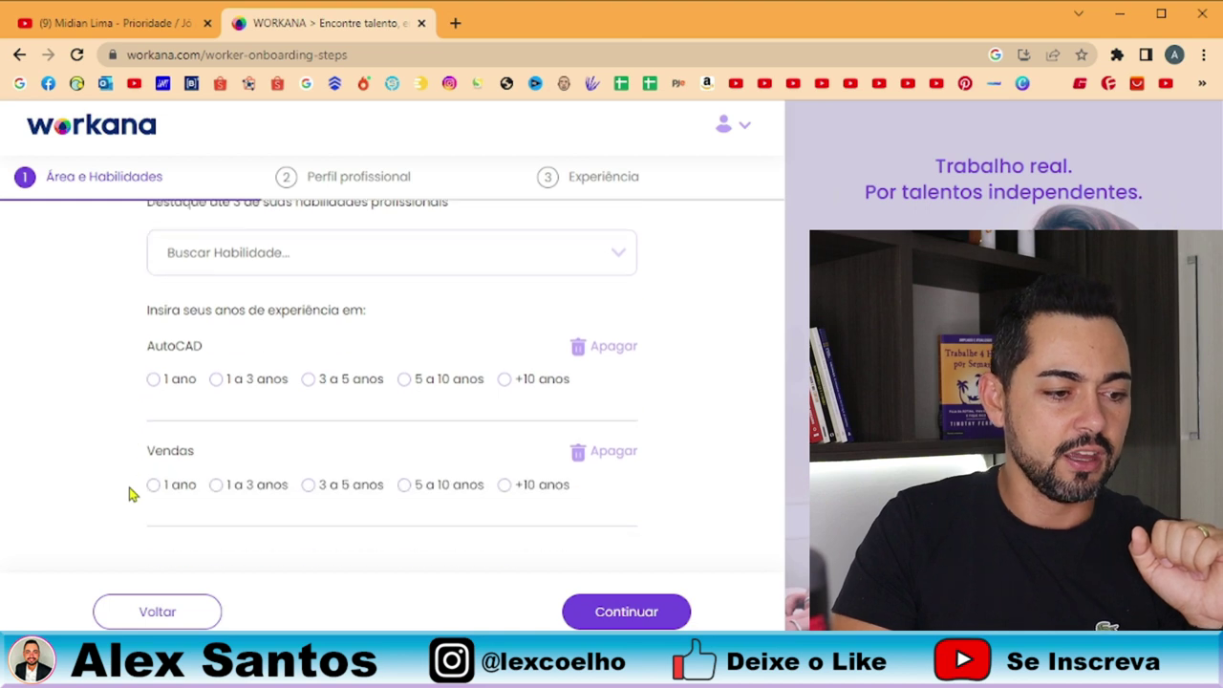
Step: Set the experience for both AutoCAD and Vendas to 1 ano and continue to the professional profile
scroll(340, 375, "up", 1)
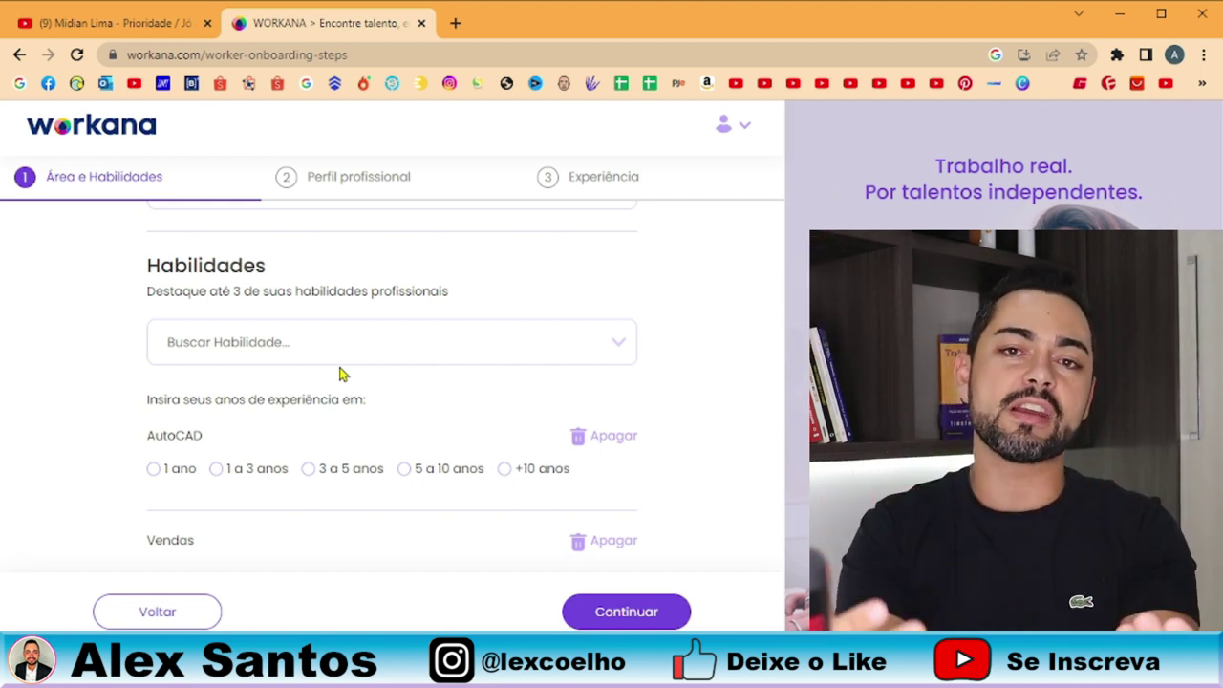
scroll(144, 390, "down", 1)
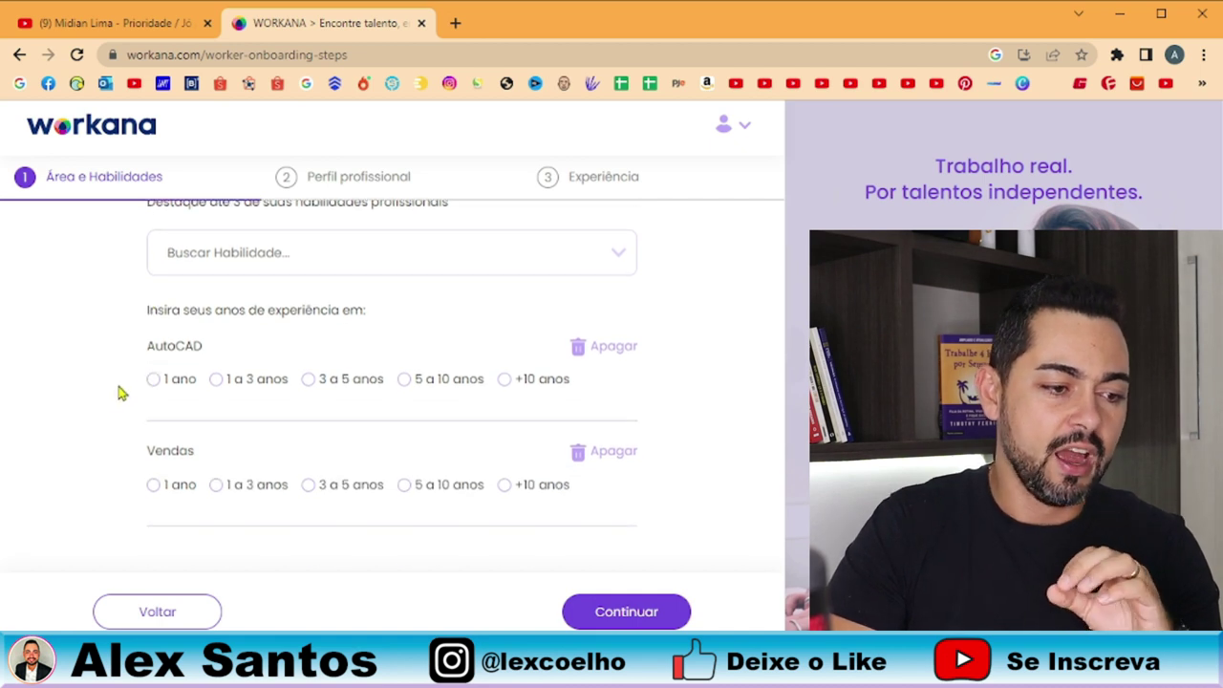
left_click(155, 380)
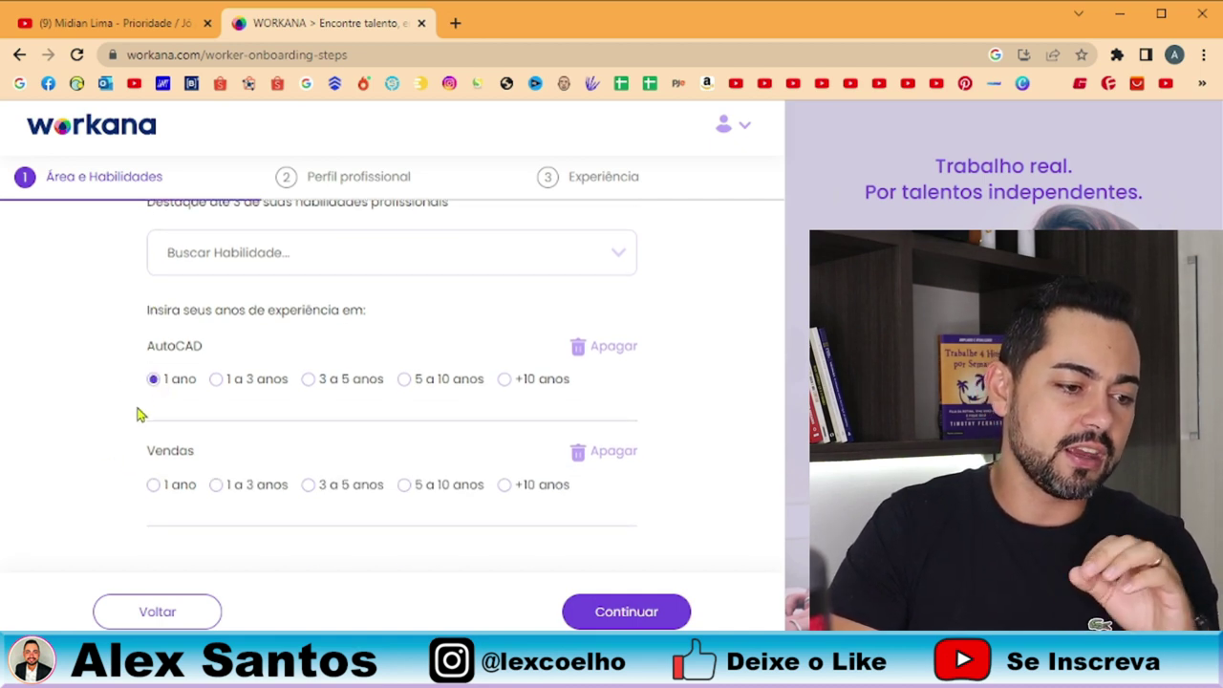
left_click(153, 485)
scroll(150, 396, "down", 1)
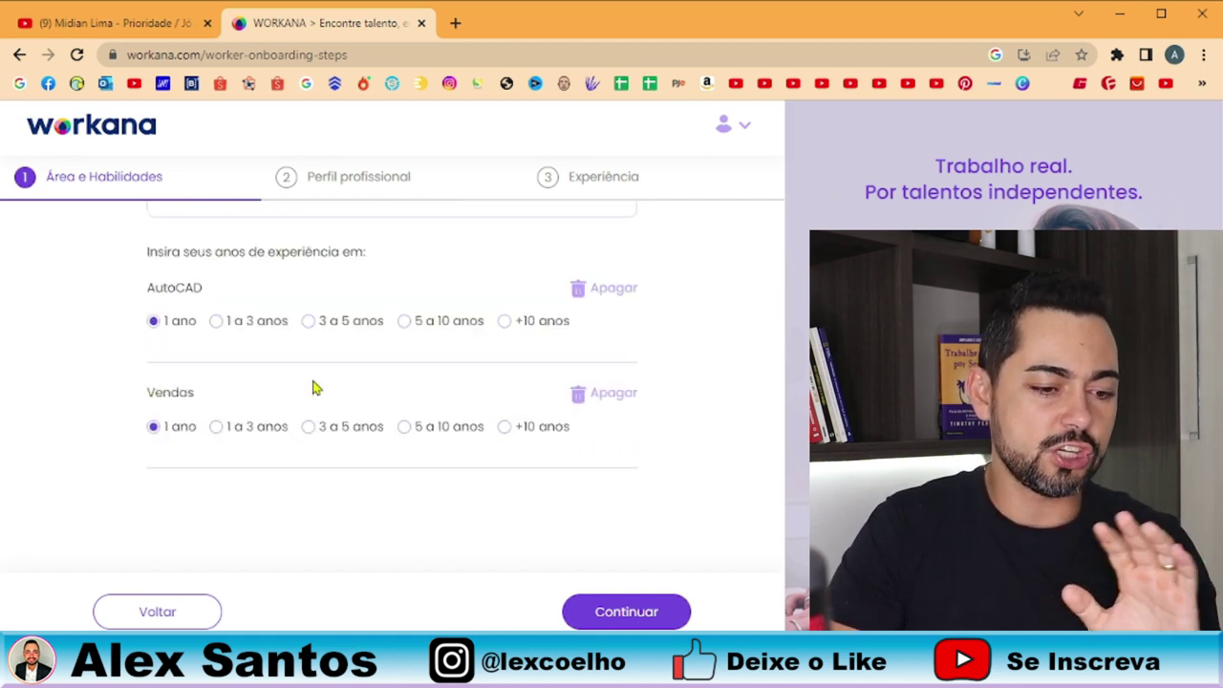
left_click(649, 612)
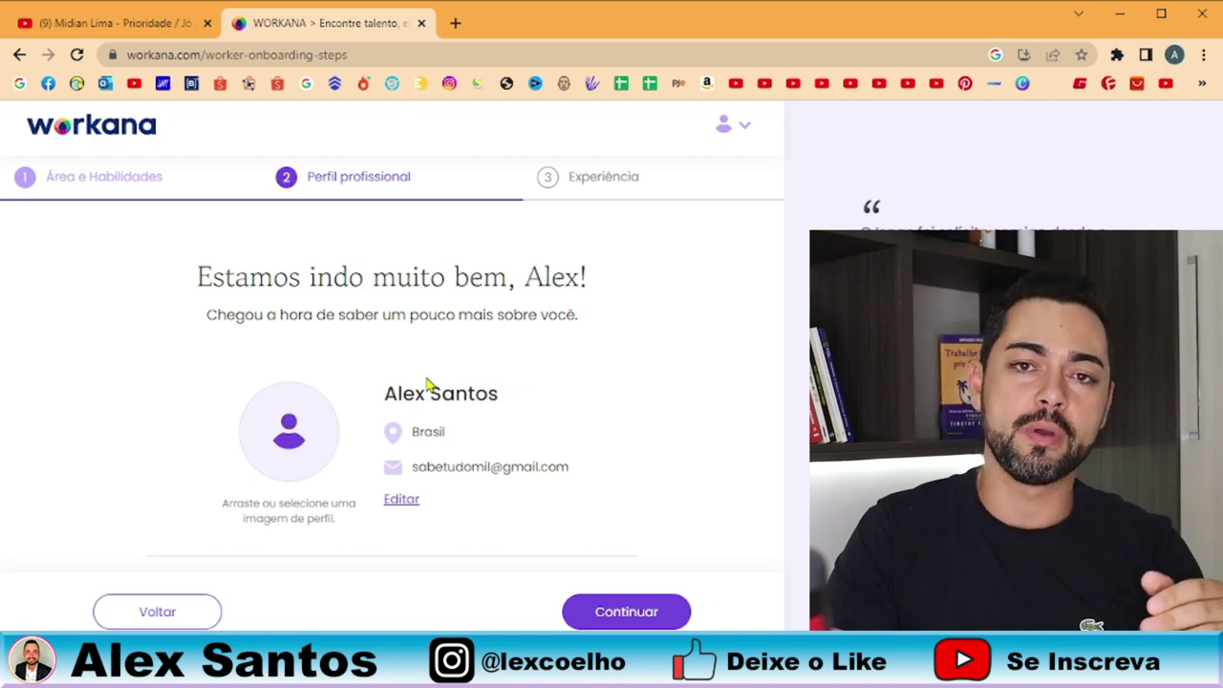
Step: Examine the professional profile form, from the phone number, professional type and LinkedIn link through to the languages and portfolio sections
scroll(121, 441, "down", 3)
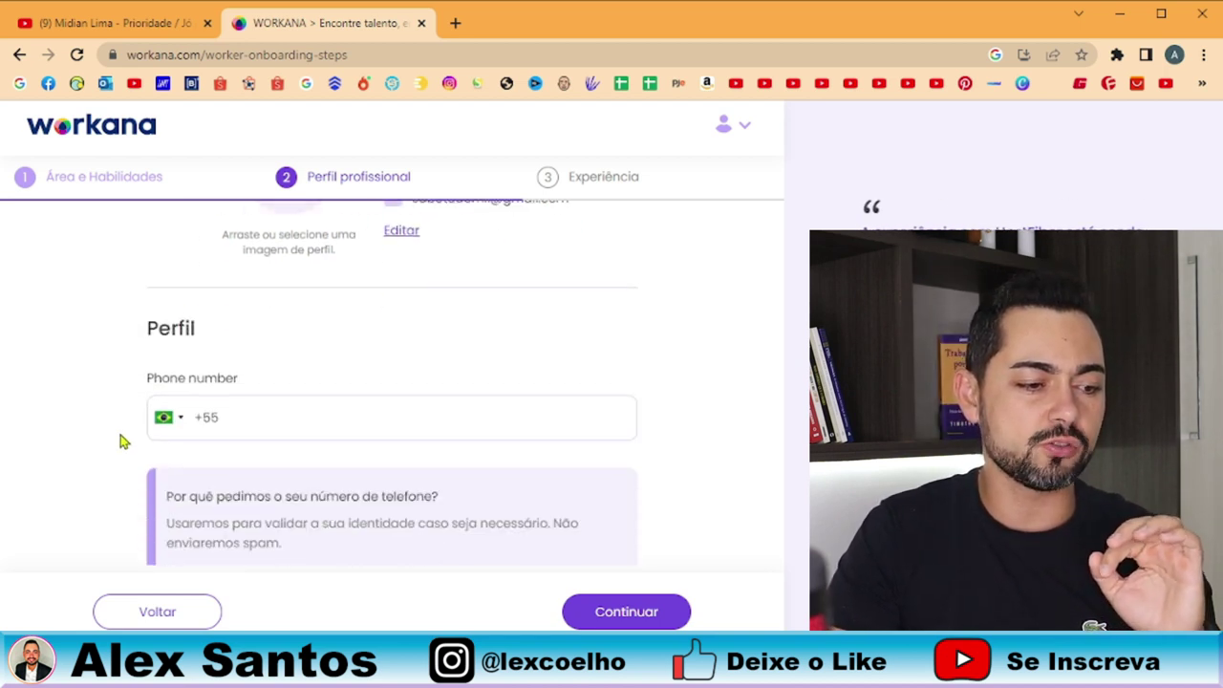
scroll(143, 425, "down", 2)
scroll(155, 411, "up", 1)
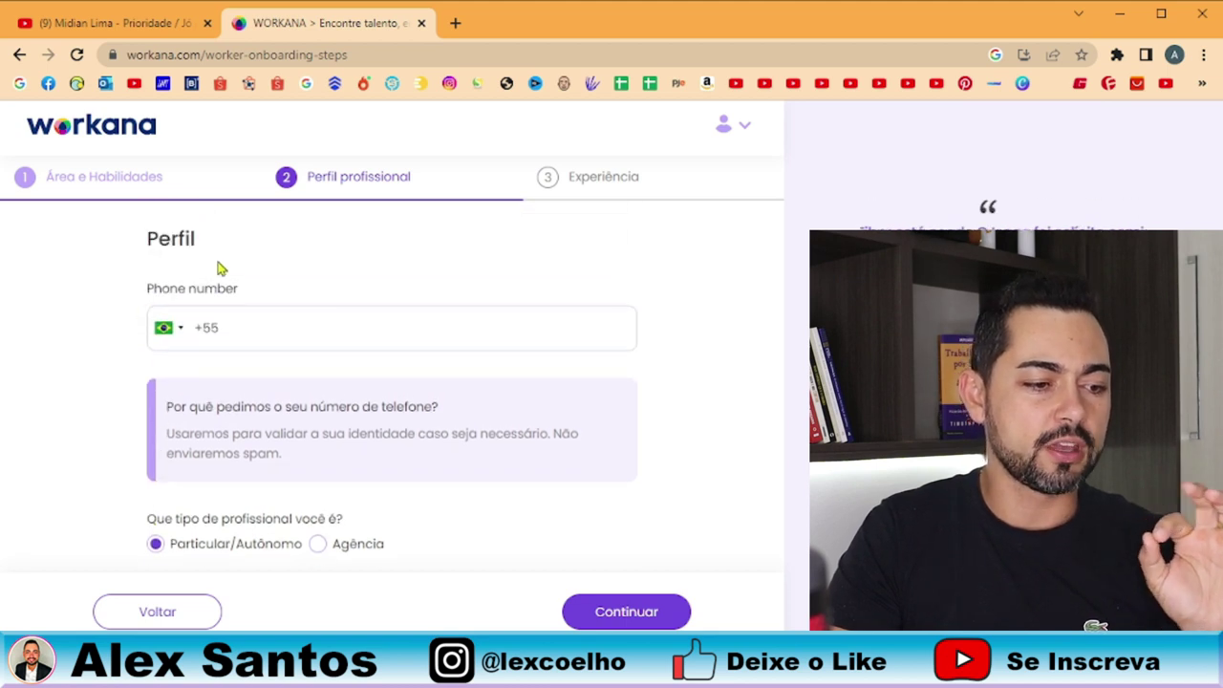
scroll(196, 365, "down", 1)
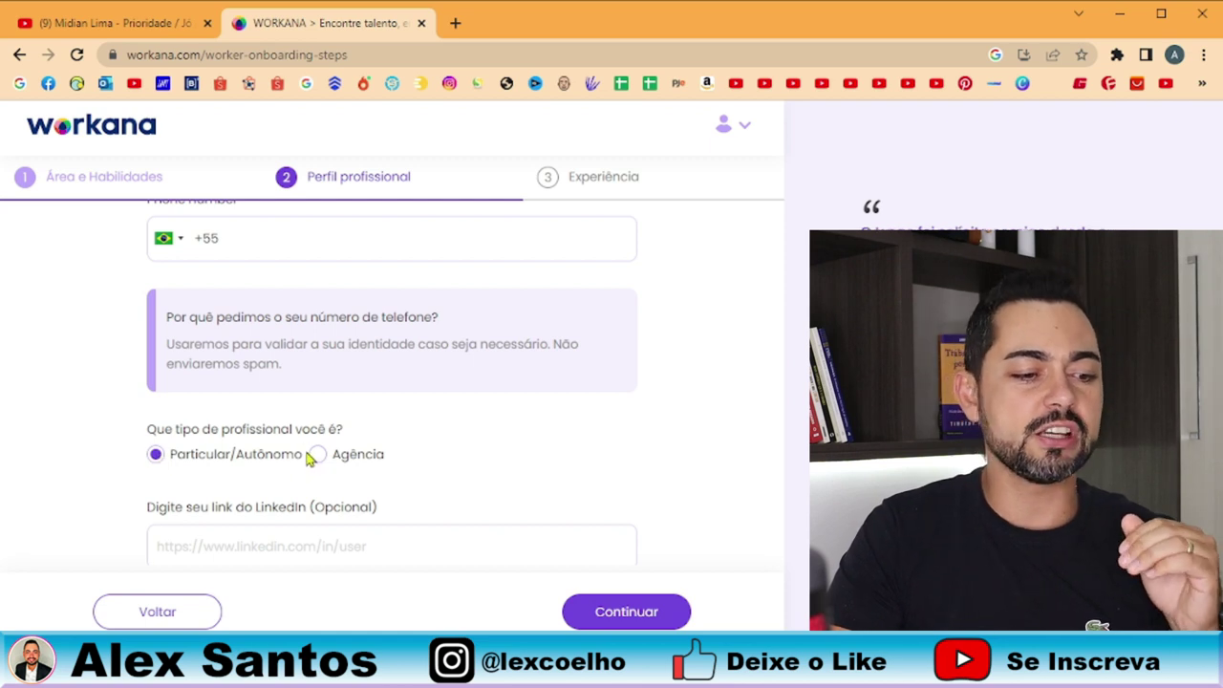
scroll(323, 468, "down", 1)
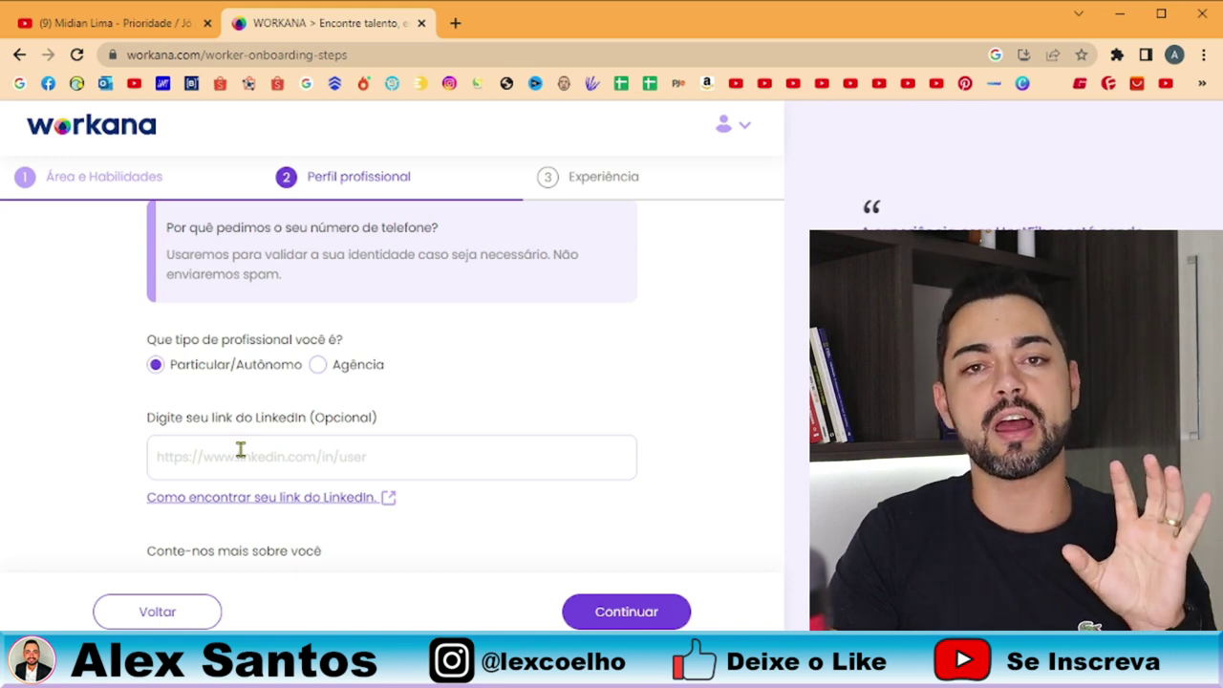
scroll(186, 420, "down", 1)
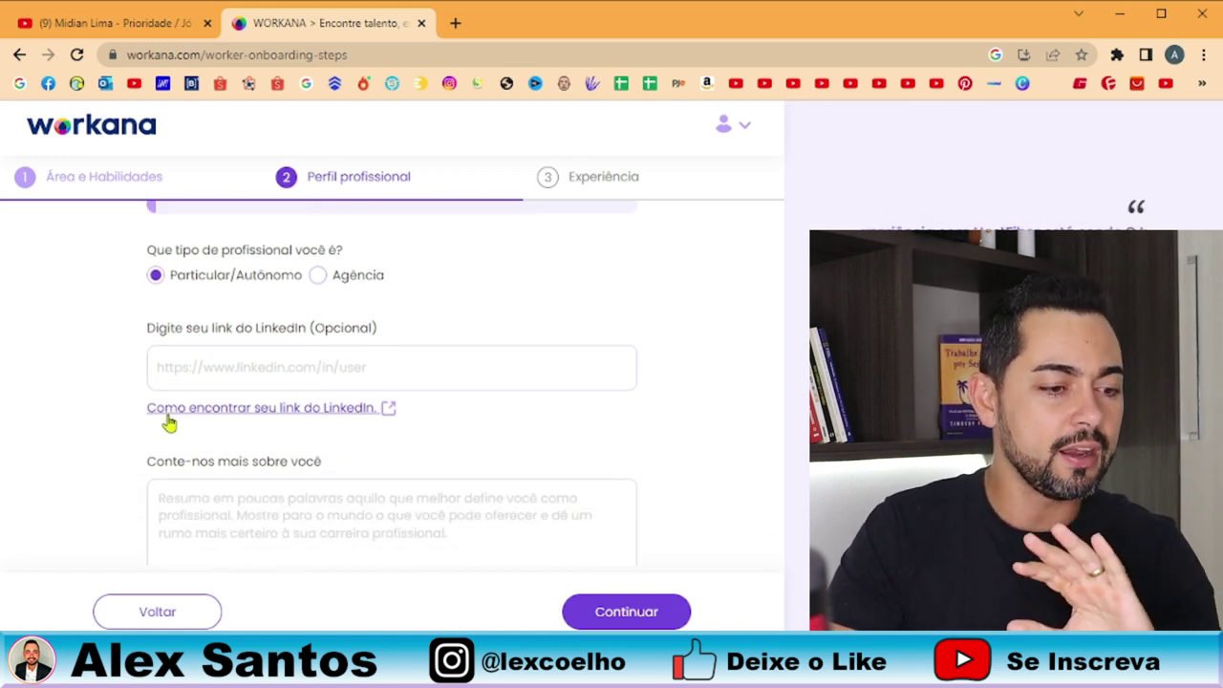
scroll(161, 431, "down", 2)
scroll(269, 413, "down", 3)
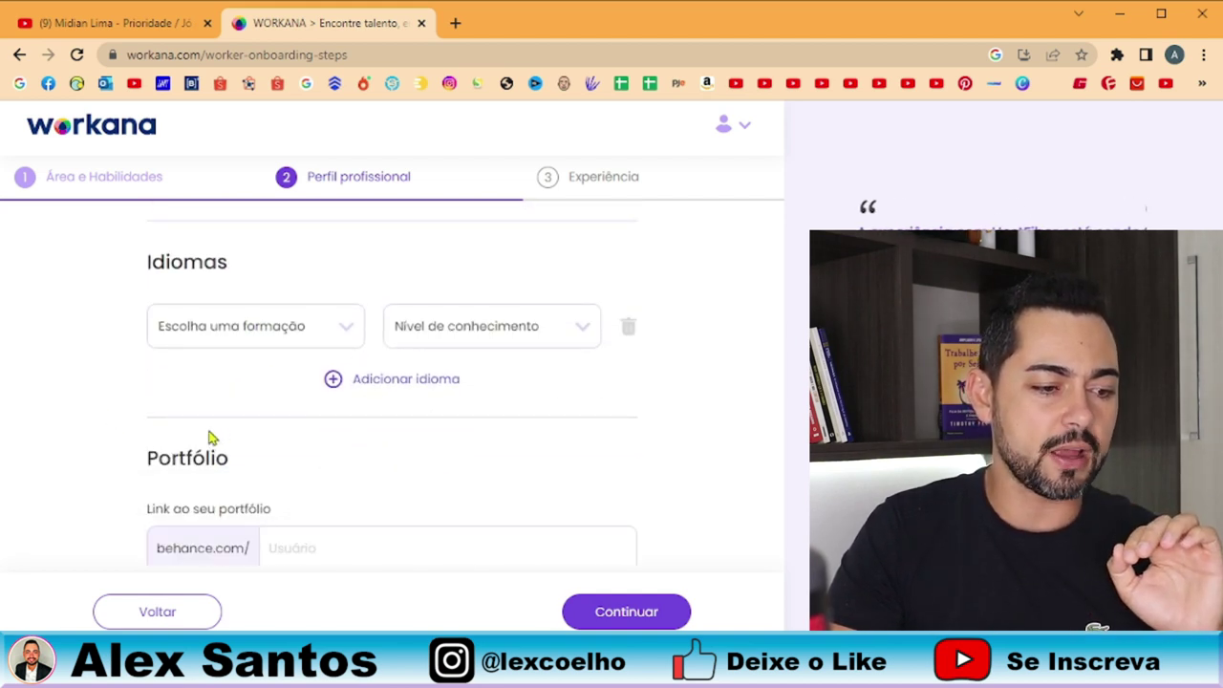
Step: Try hgatinha20 as the Behance username in the portfolio link and clear the field
scroll(152, 449, "down", 1)
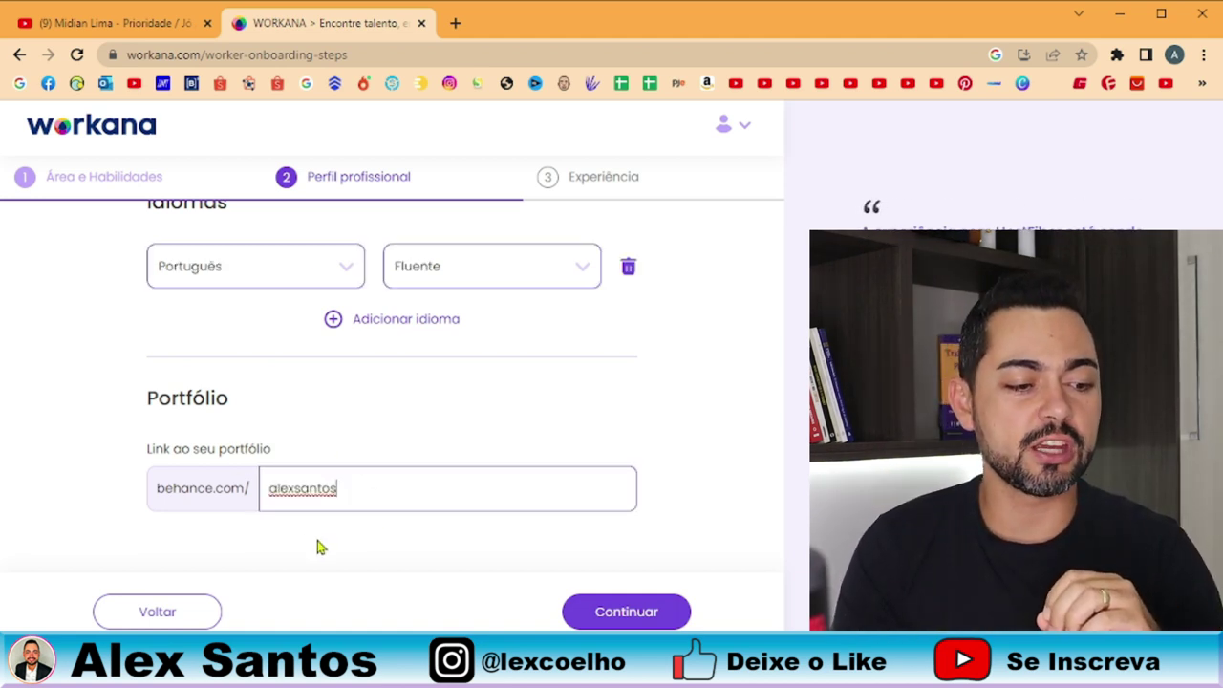
double_click(354, 491)
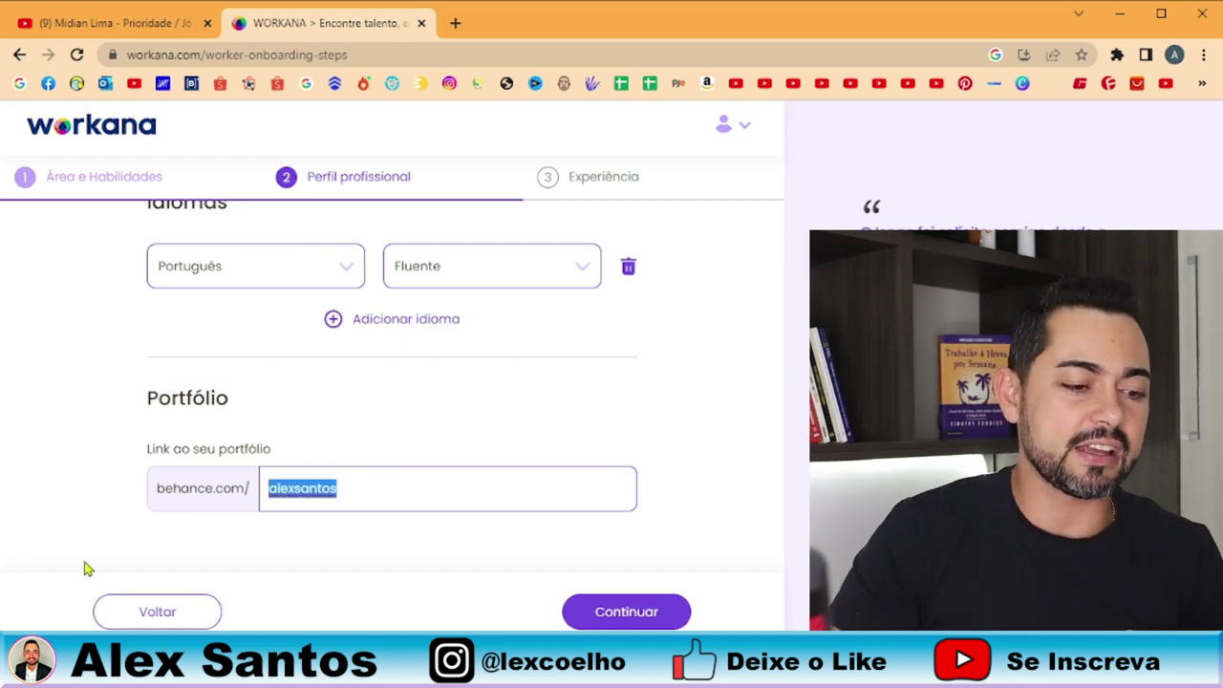
type("h")
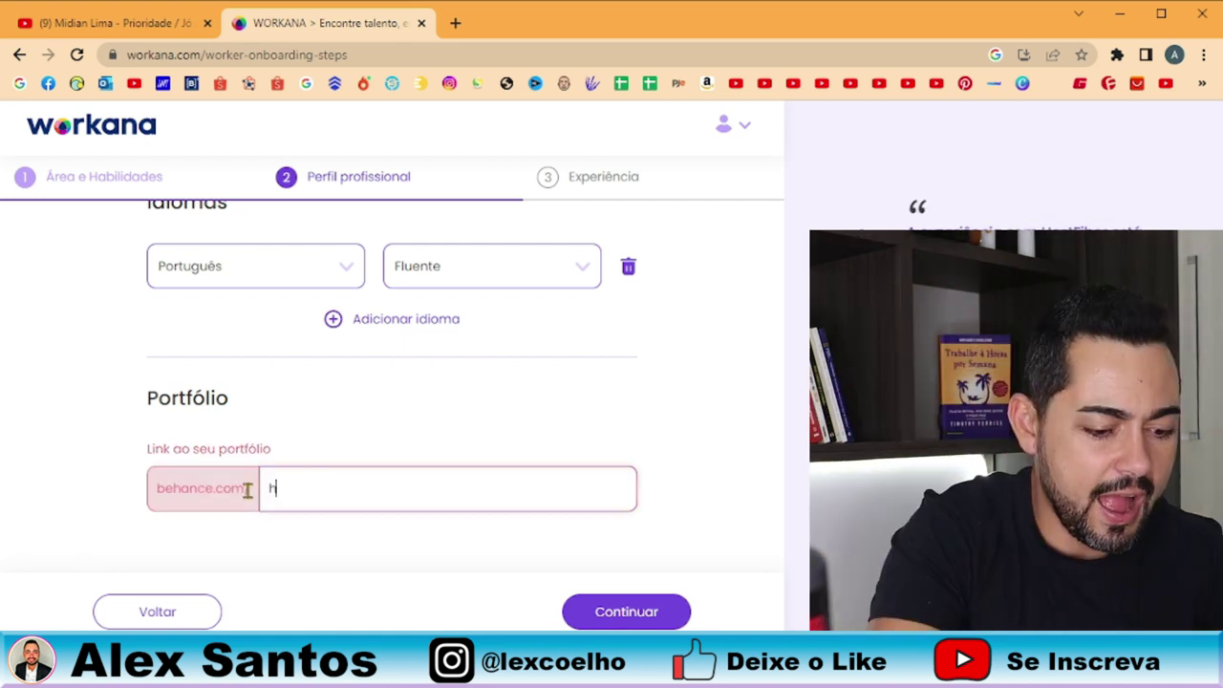
type("gatinho20")
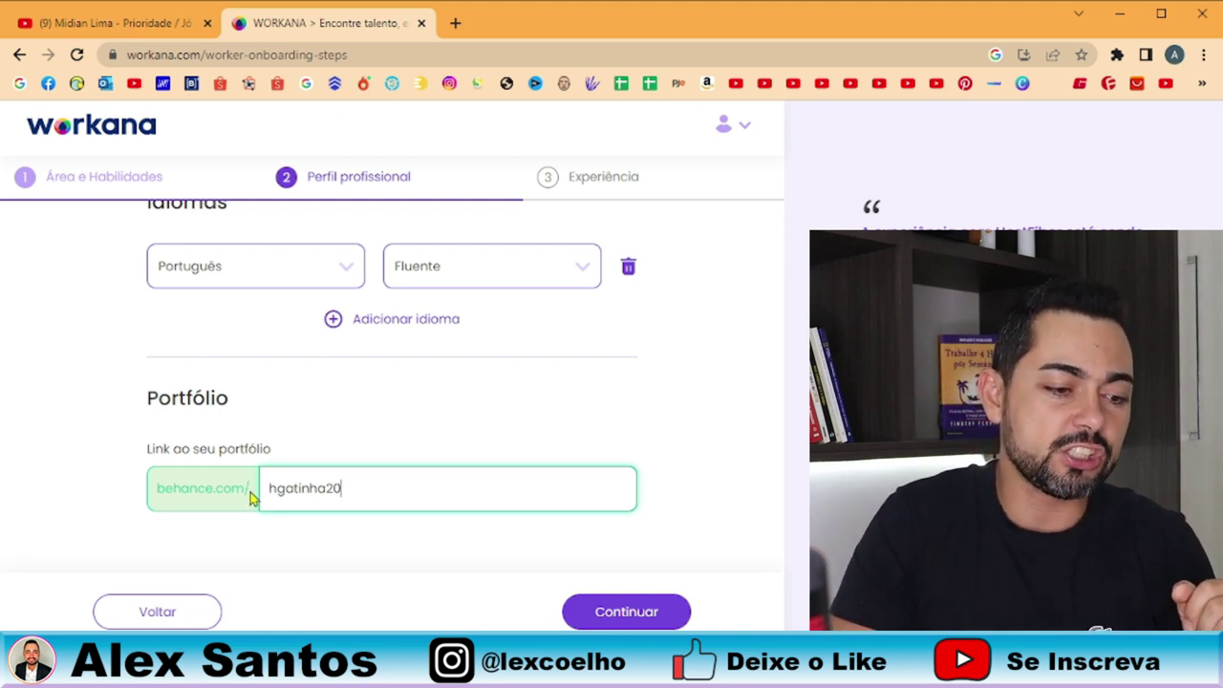
left_click_drag(369, 489, 259, 489)
key("BackSpace")
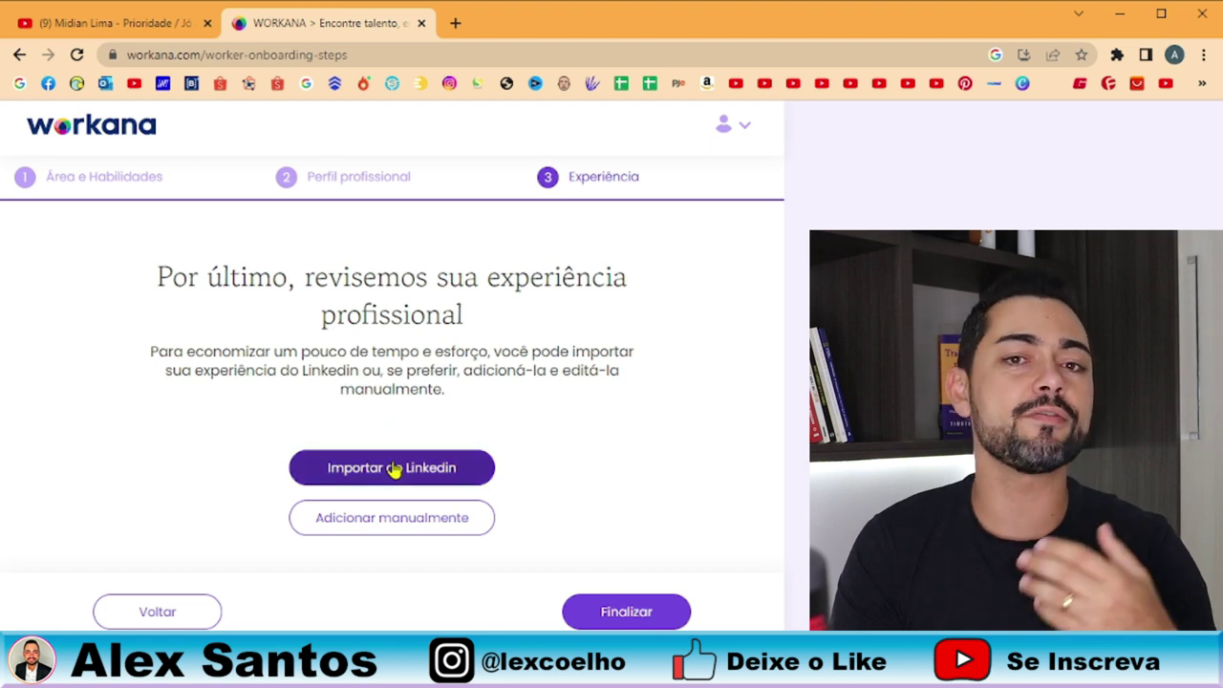
Step: Manually add an EDITOR DE FOTO experience described as EDITO FOTOS PROFISSIONAIS NO PHOTOSHOP, with skill Design Gráfico and dates 01-2022 to 11-2022
left_click(391, 519)
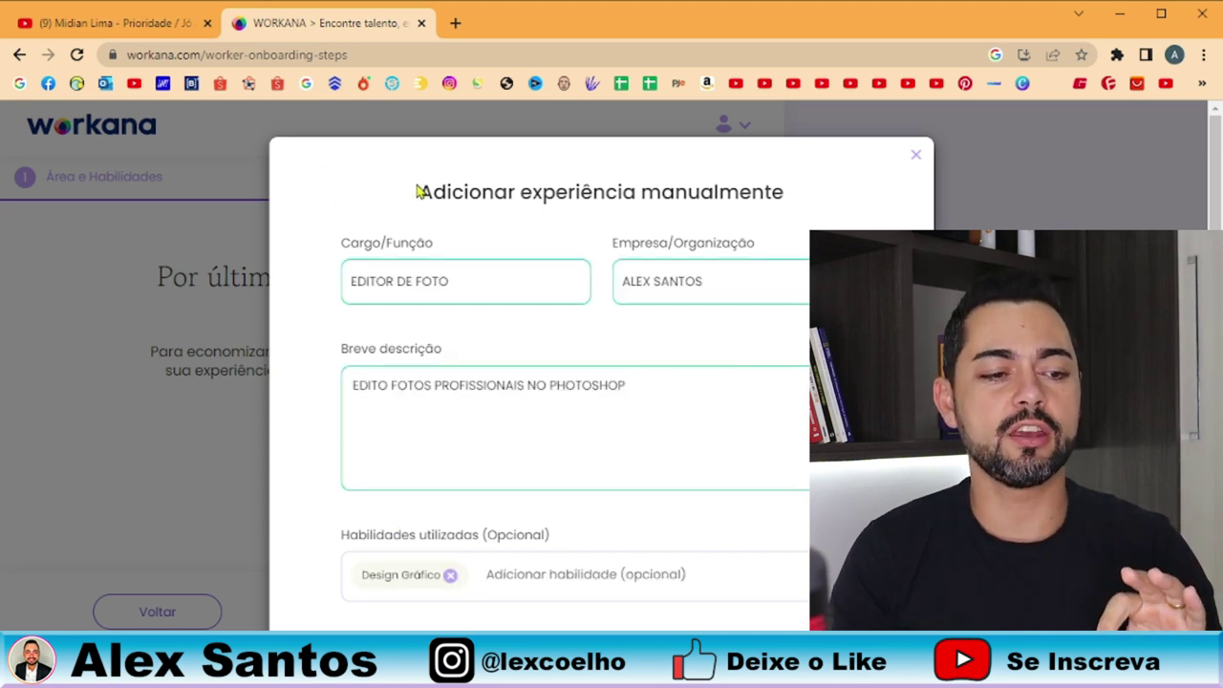
left_click_drag(426, 189, 732, 212)
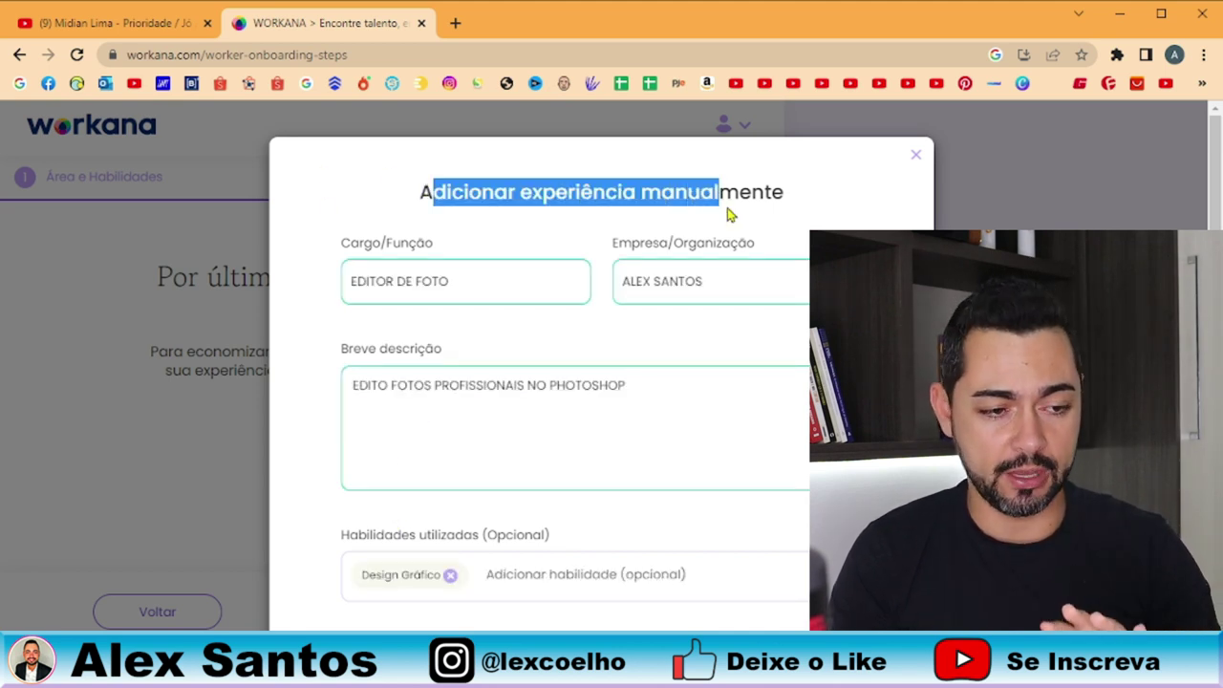
left_click(459, 270)
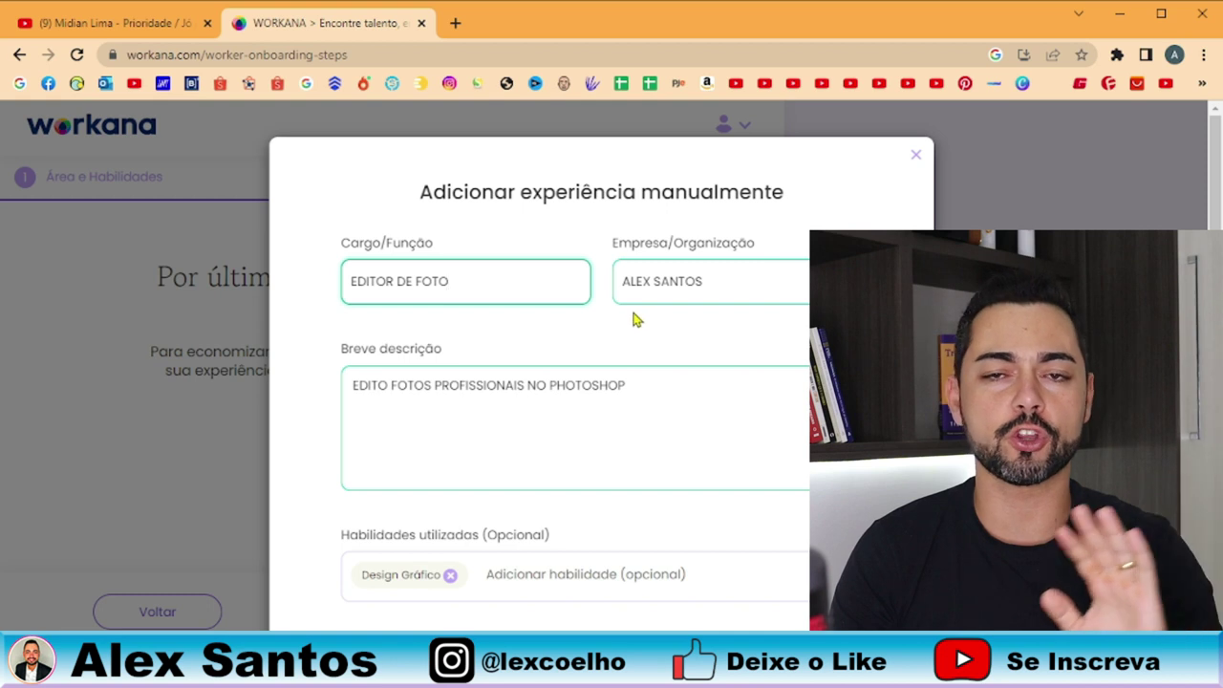
scroll(636, 317, "down", 2)
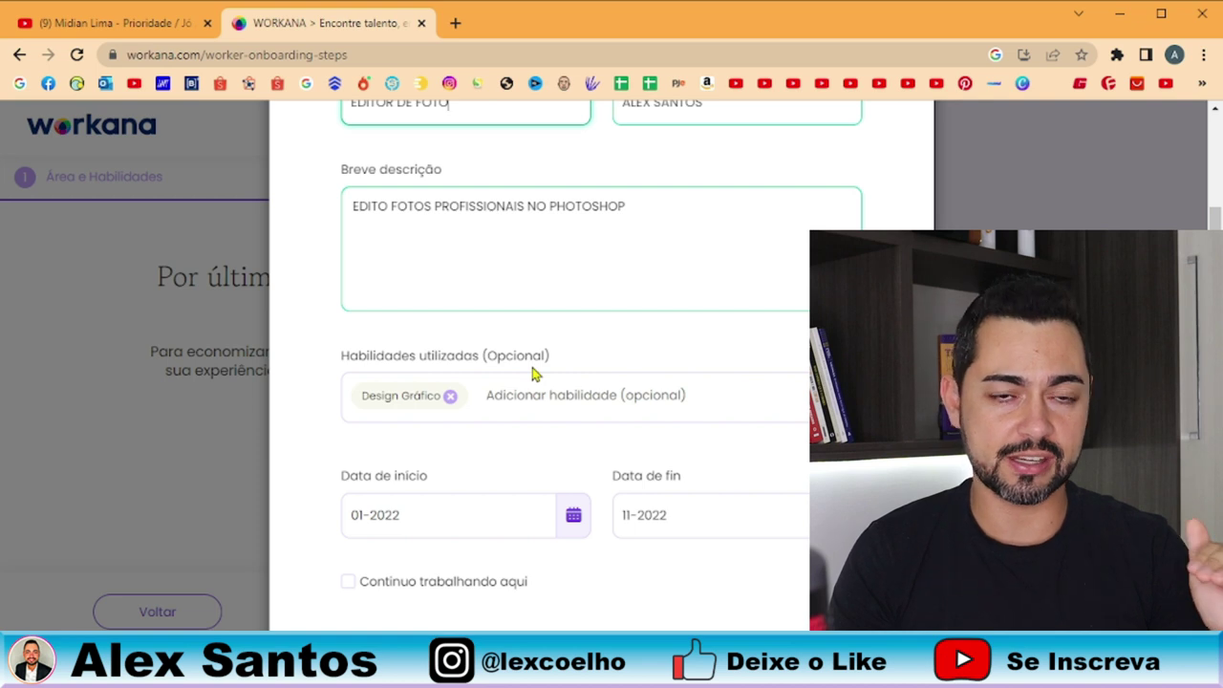
scroll(405, 410, "down", 2)
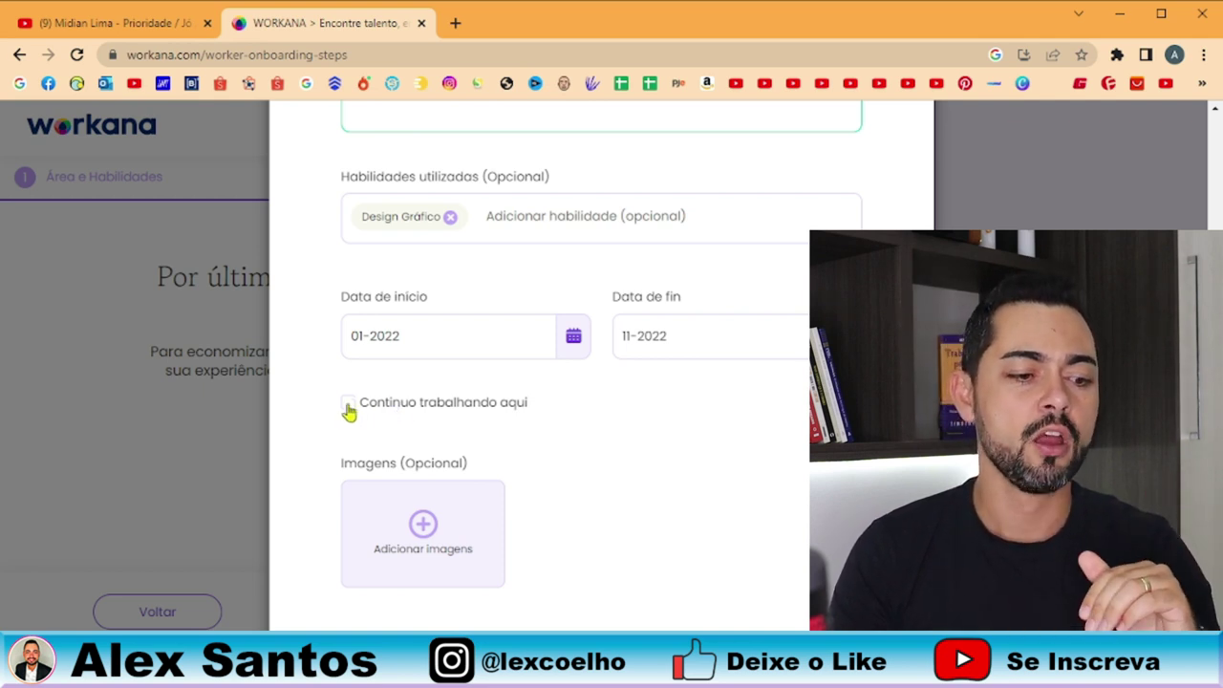
Step: Save the manual experience with no end date and Continuo trabalhando aqui unselected, and finalize the profile onboarding
left_click(348, 406)
left_click(348, 406)
scroll(481, 442, "down", 1)
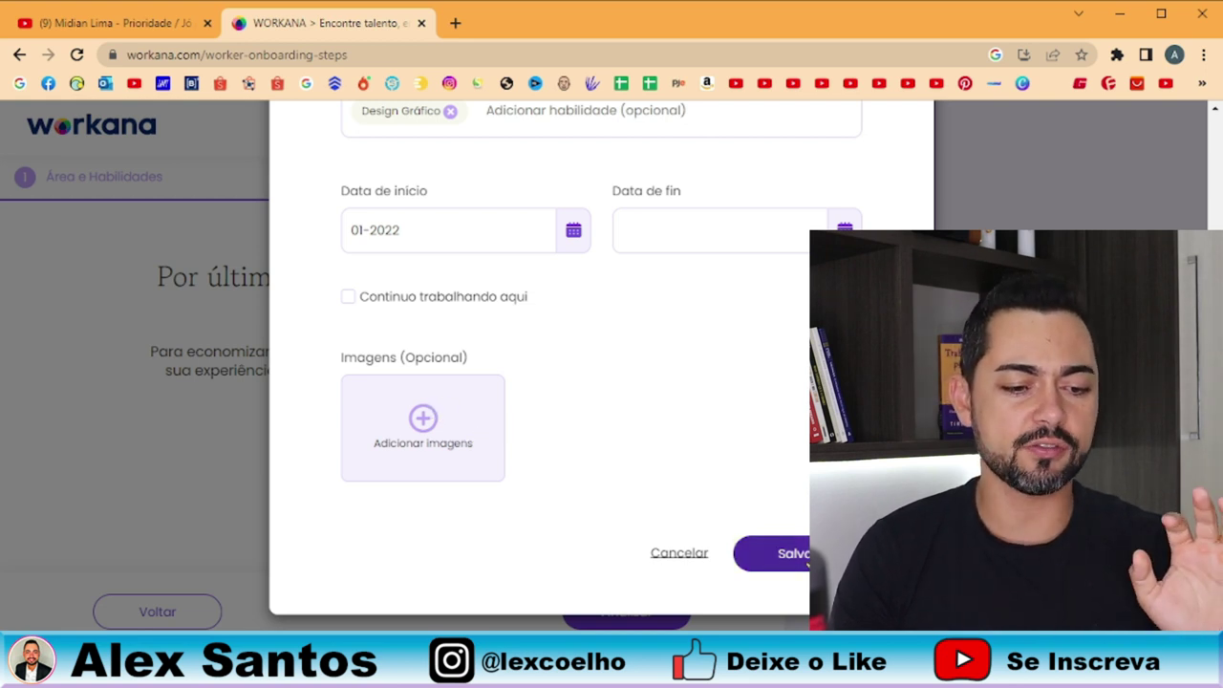
left_click(803, 554)
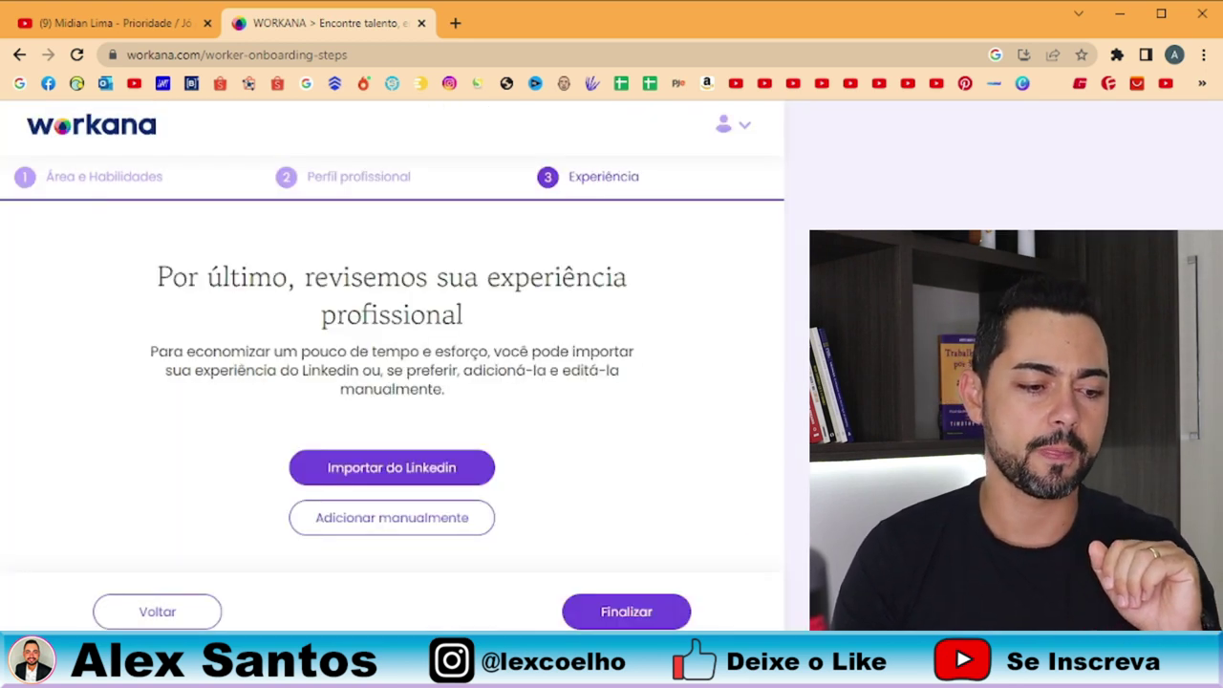
left_click(630, 616)
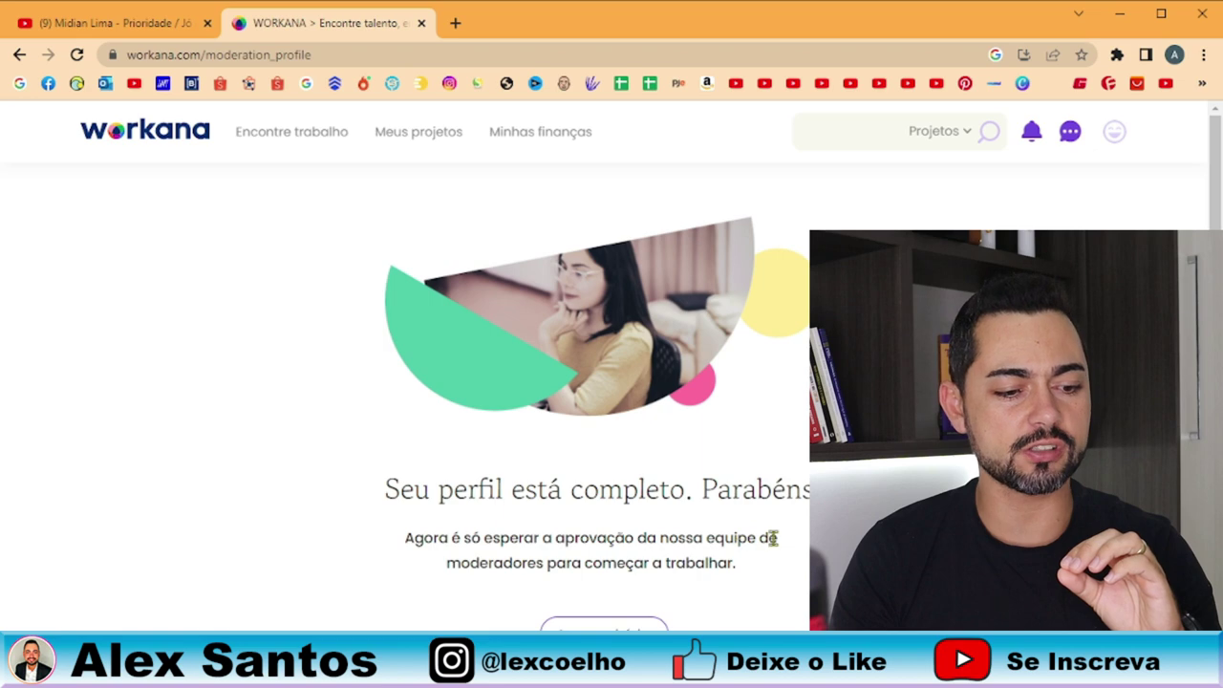
Step: Go to the dashboard and open the Encontre projetos page to find available work
scroll(500, 497, "down", 1)
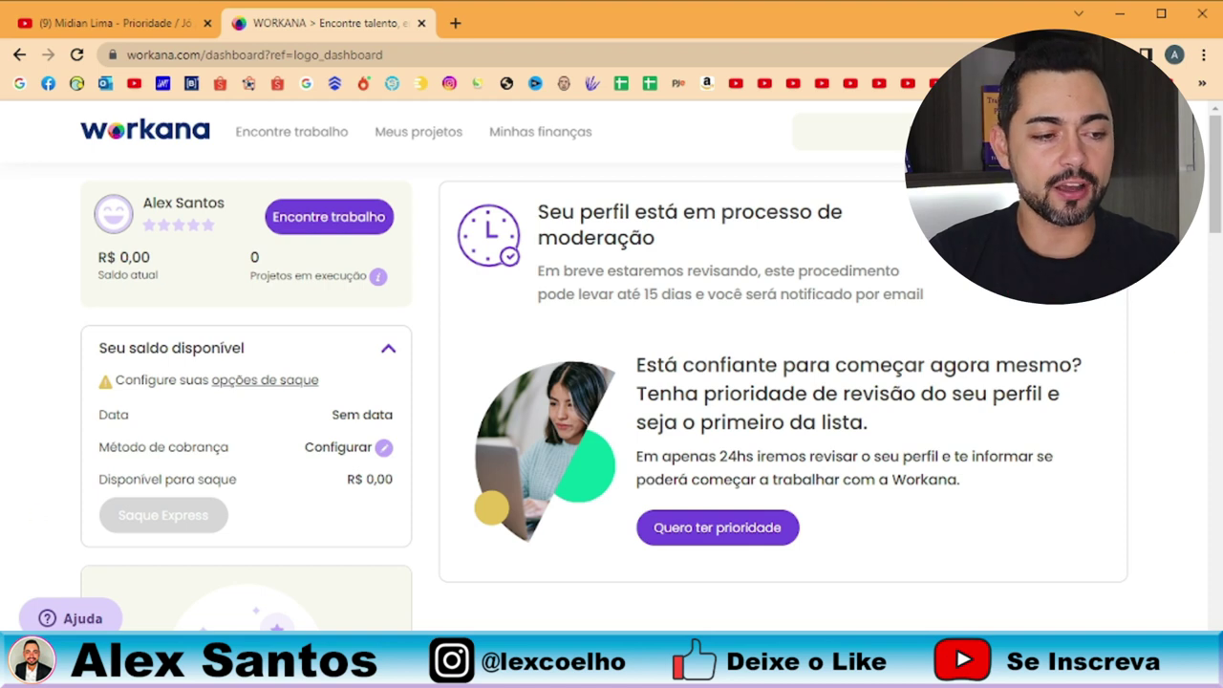
mouse_move(366, 129)
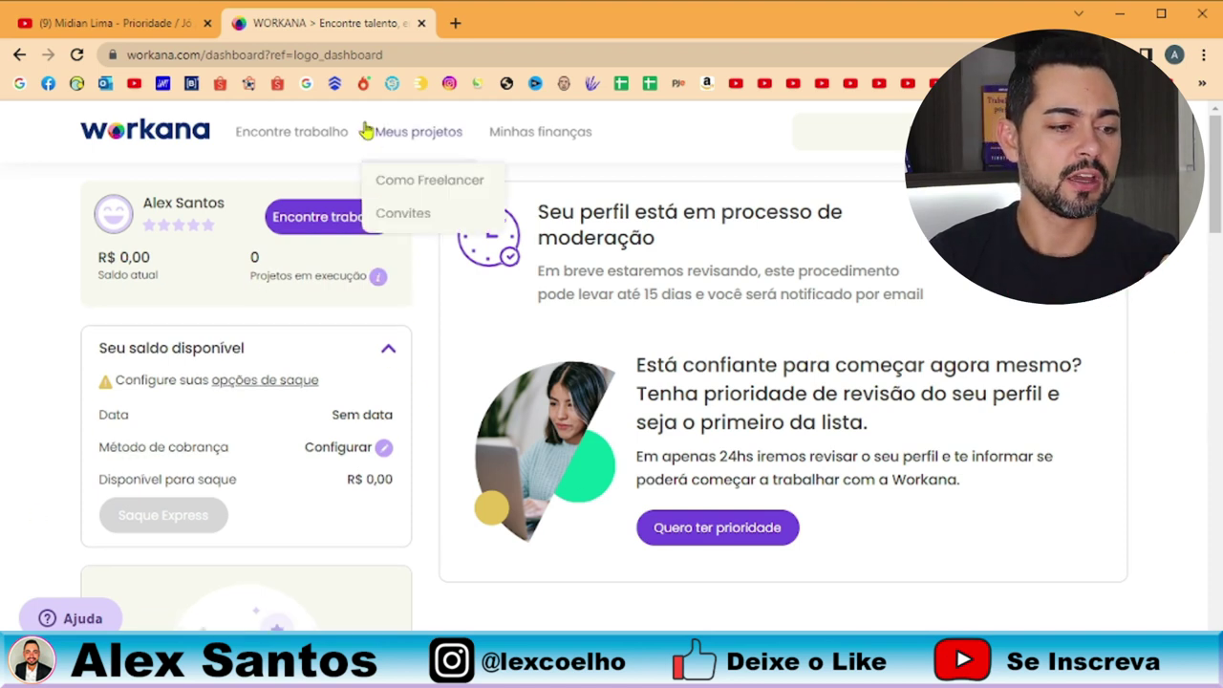
mouse_move(259, 148)
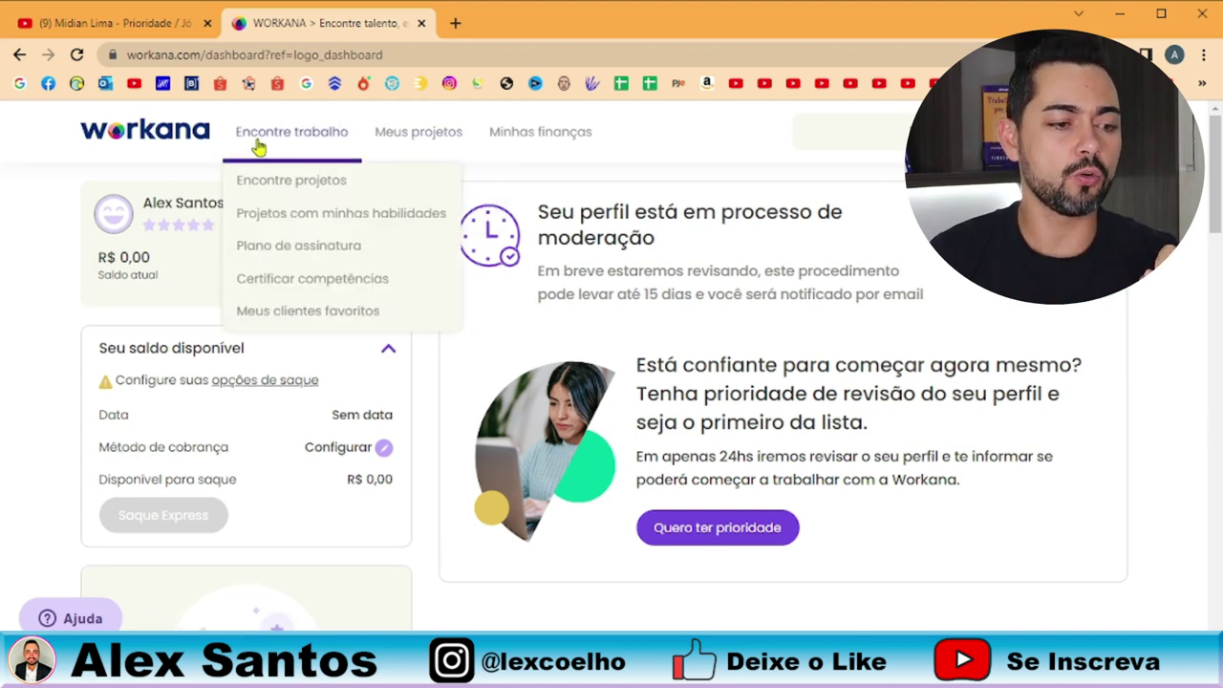
left_click(294, 184)
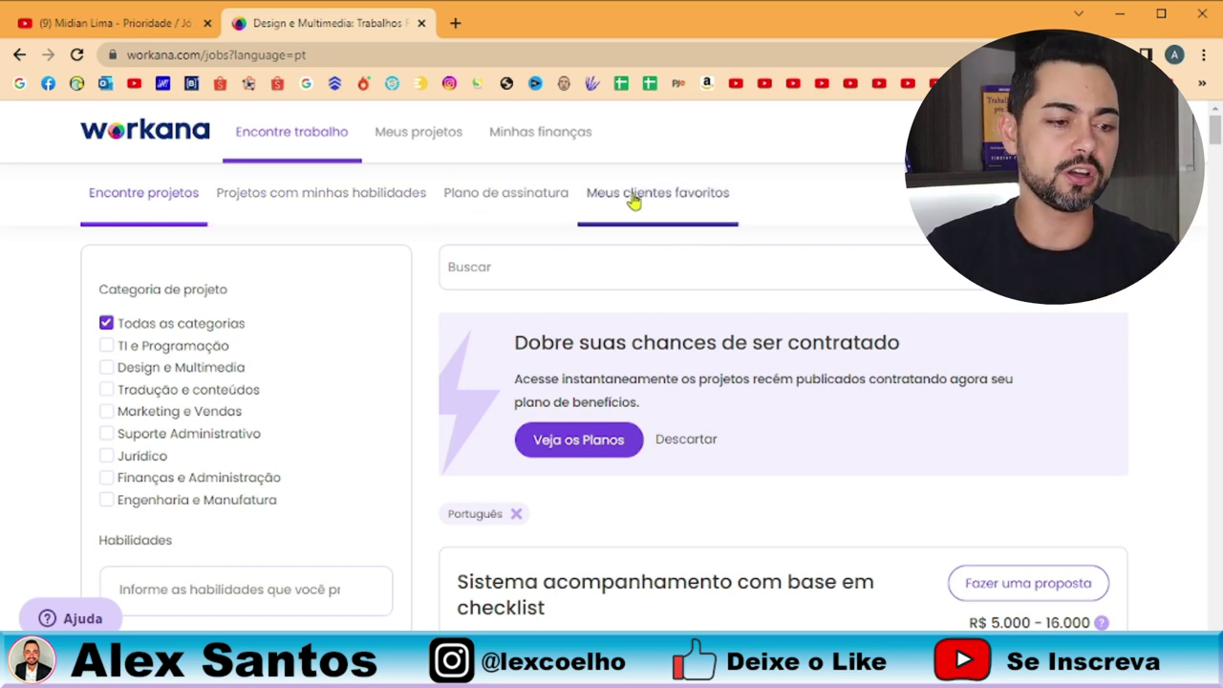
Step: Examine the Meus projetos and Minhas finanças sections, the project category filters and the first listed project
mouse_move(382, 112)
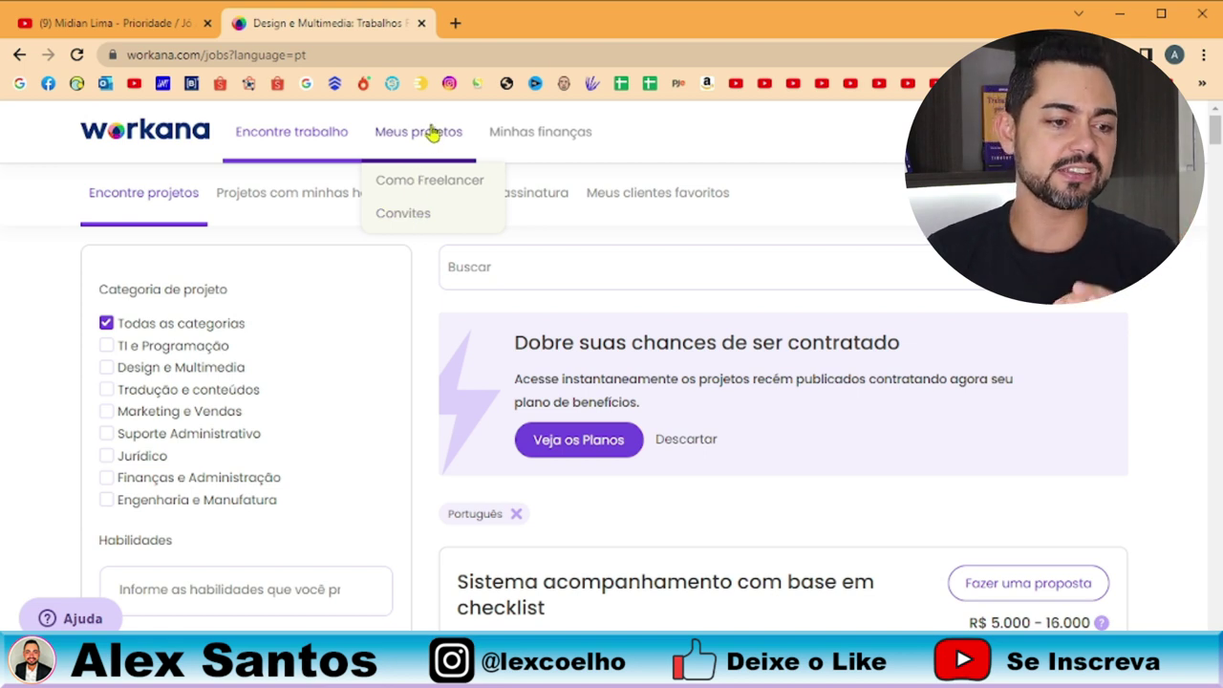
mouse_move(546, 123)
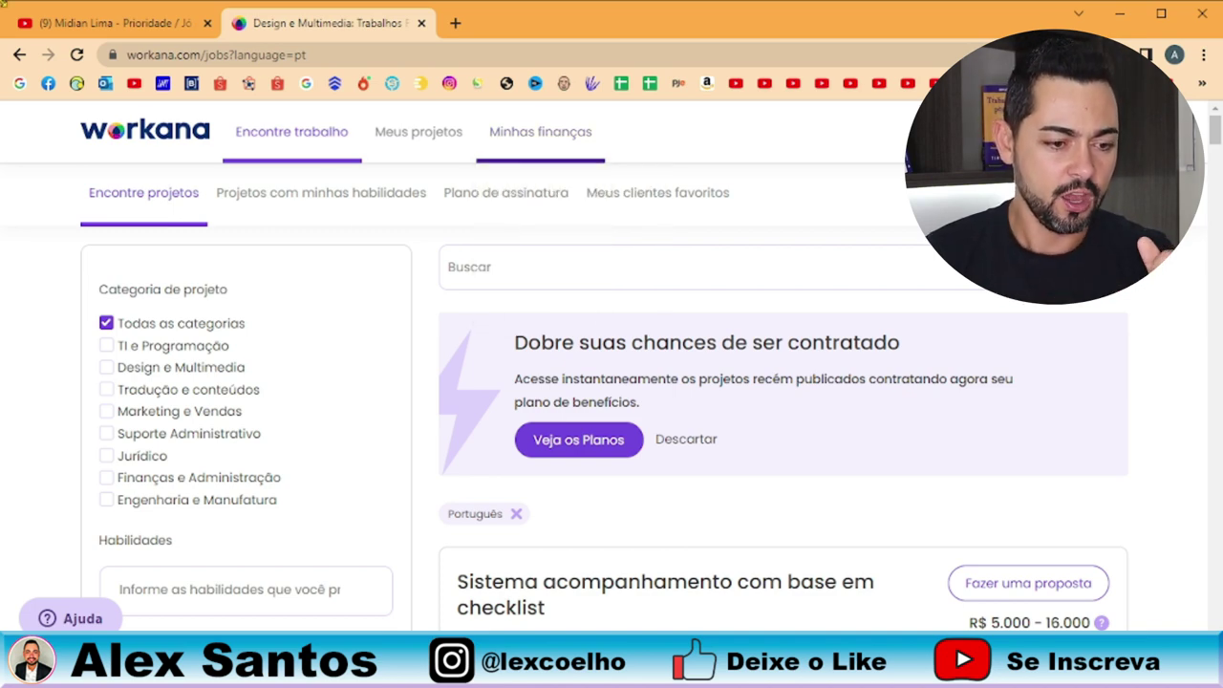
scroll(658, 413, "down", 2)
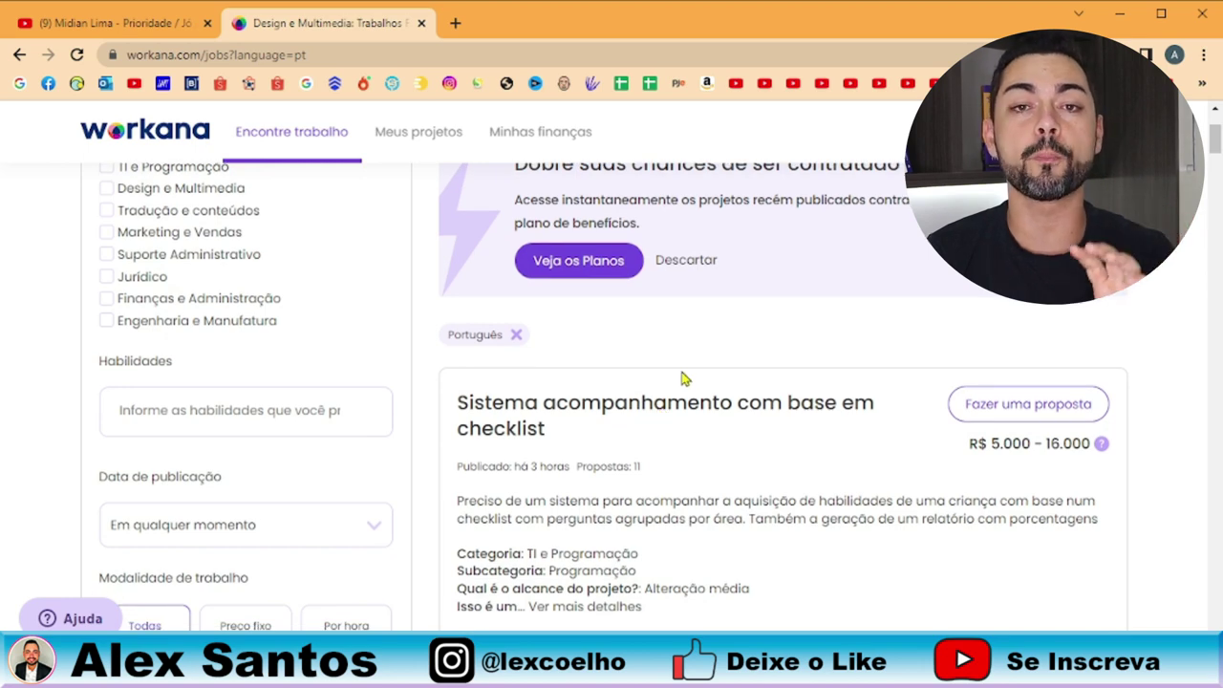
scroll(204, 432, "up", 2)
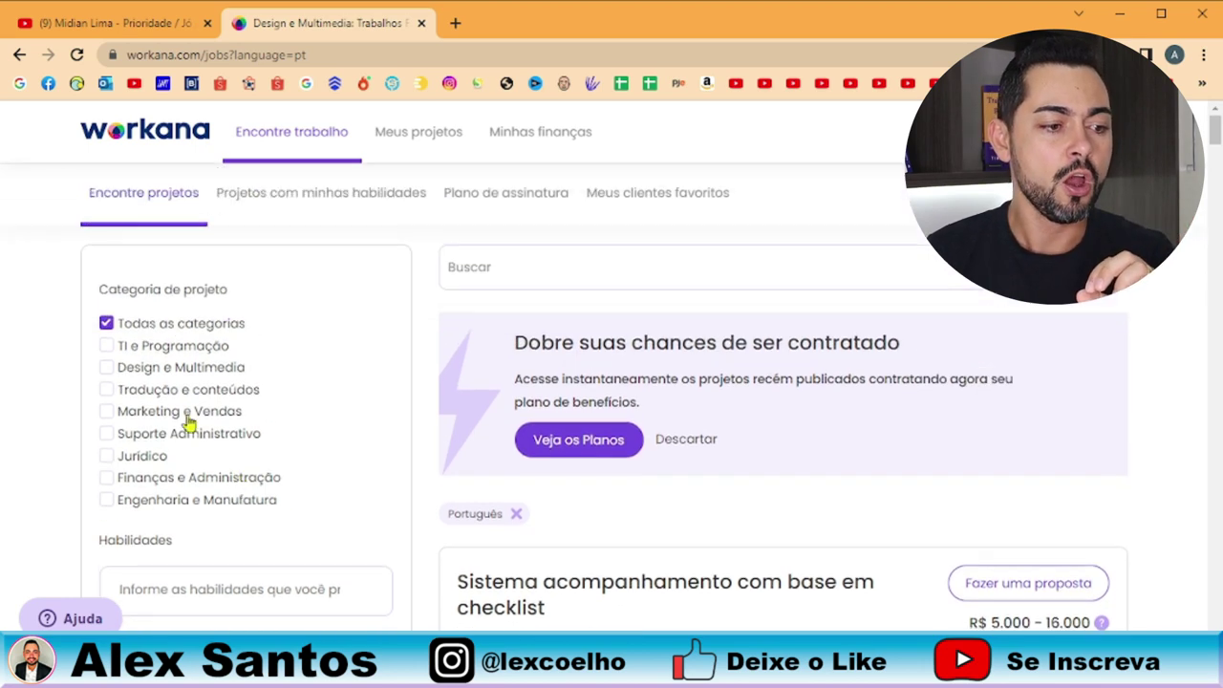
scroll(395, 335, "down", 4)
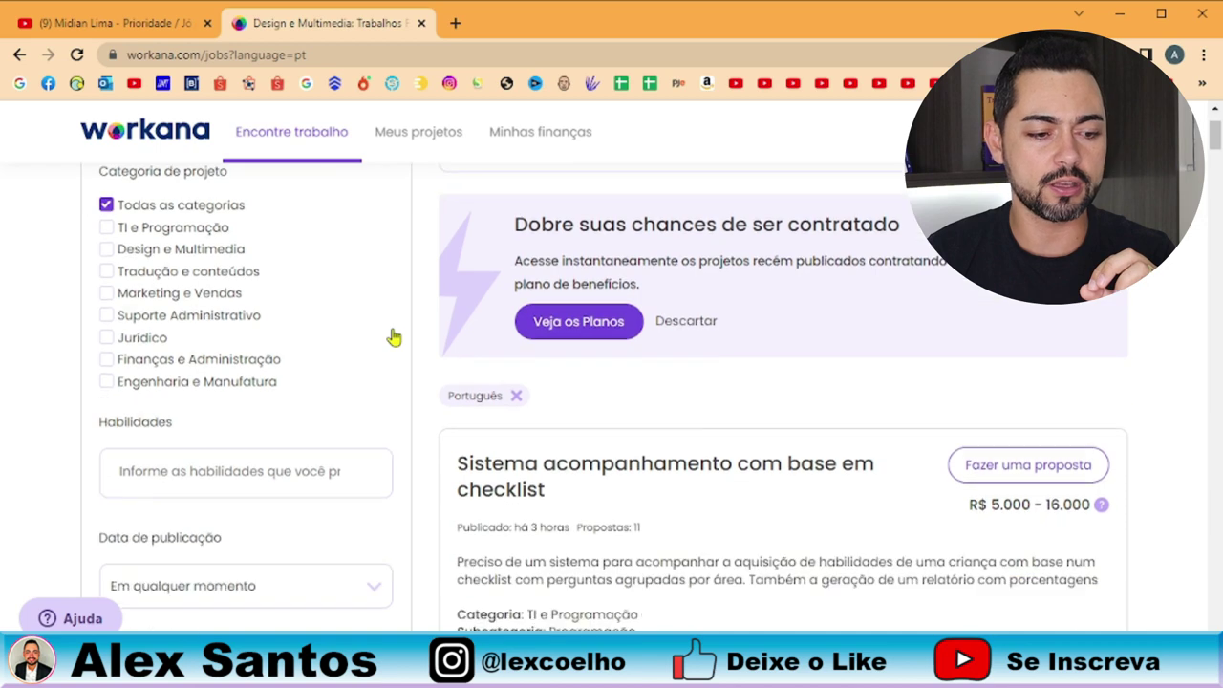